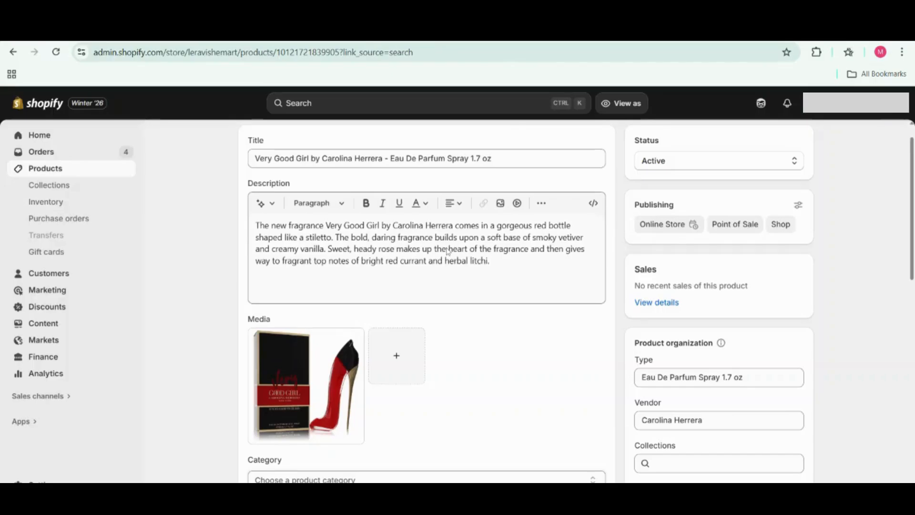
Step: Switch from the Shopify product page past the OnBuy listing to Commercium and open OnBuy's listing rules and plans
key("ctrl+Tab")
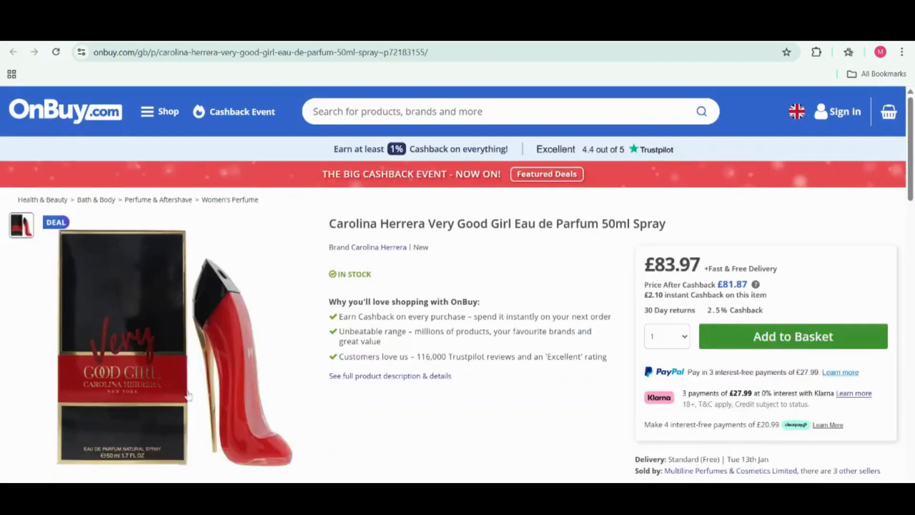
key("ctrl+Tab")
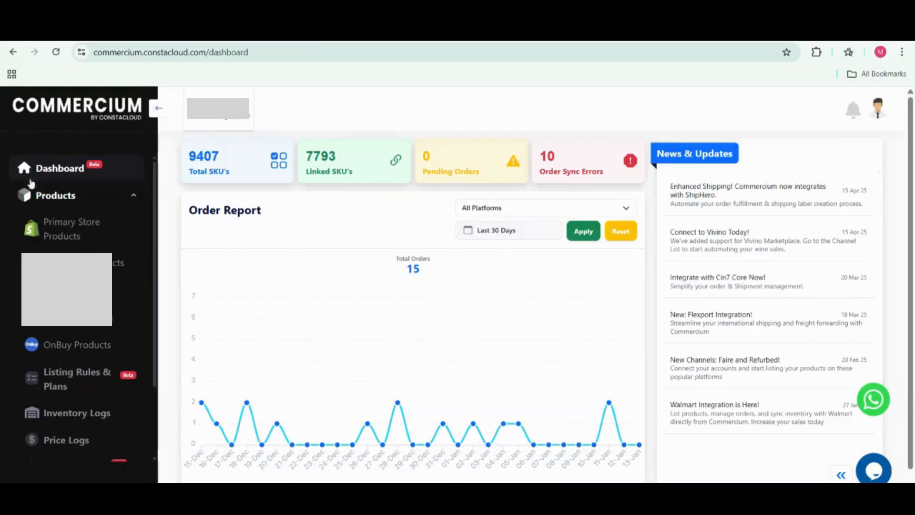
left_click(77, 392)
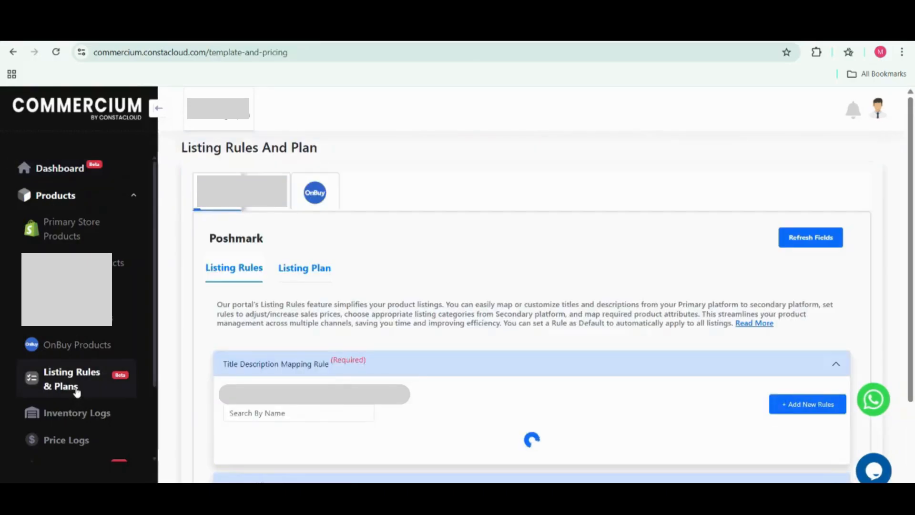
left_click(328, 196)
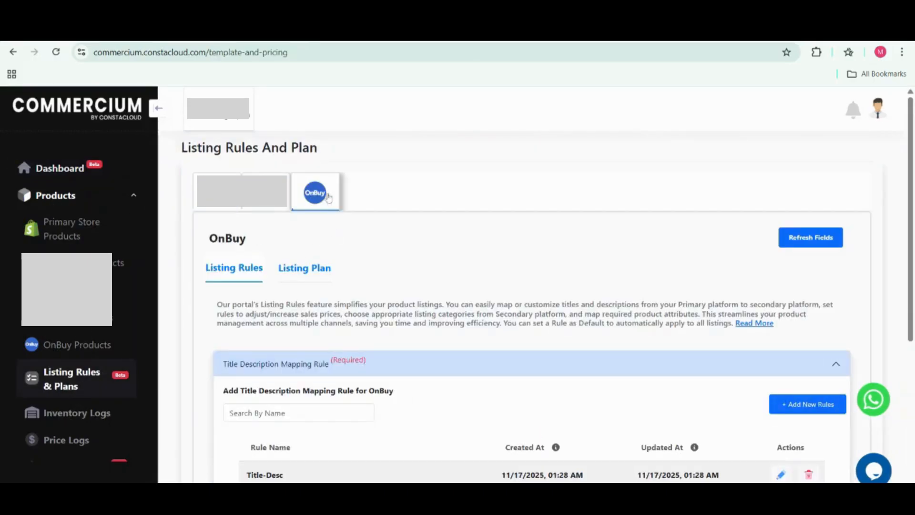
Step: Open the Title-Desc mapping rule for OnBuy and expand the title's AI-powered content optimization options
scroll(480, 253, "down", 1)
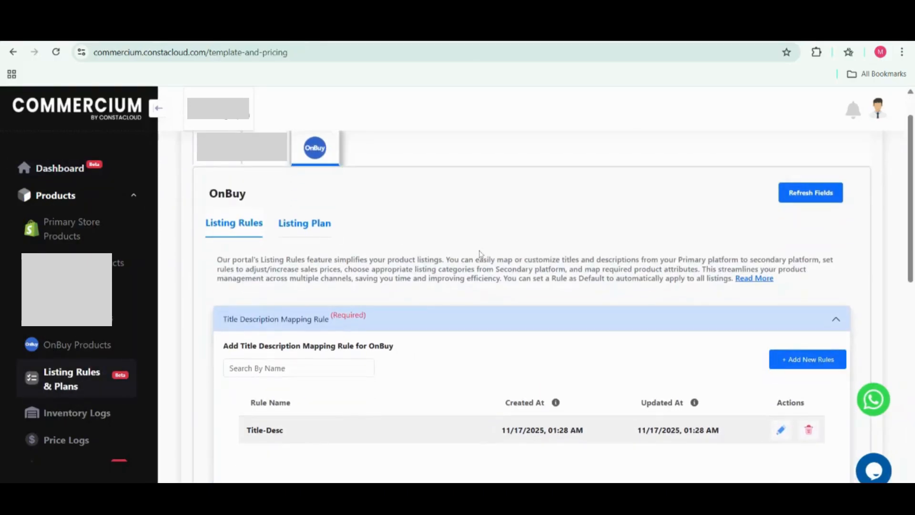
scroll(529, 279, "down", 3)
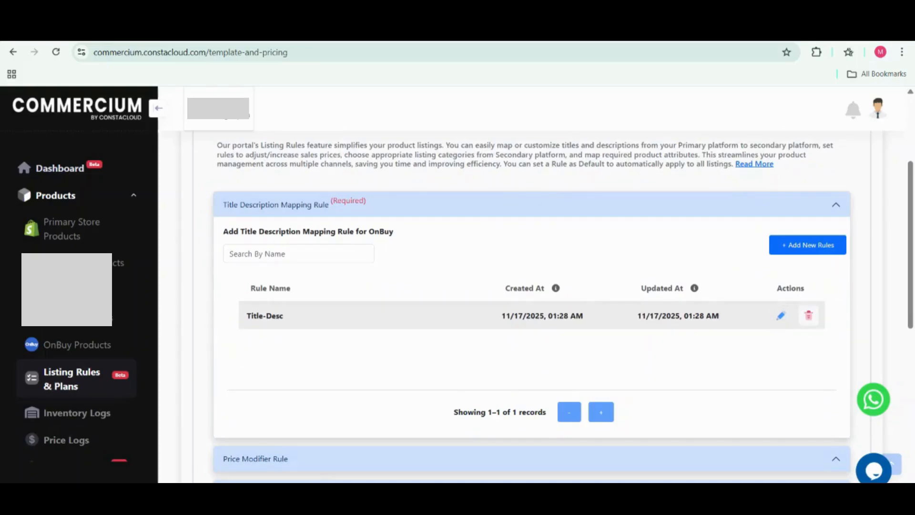
left_click(779, 315)
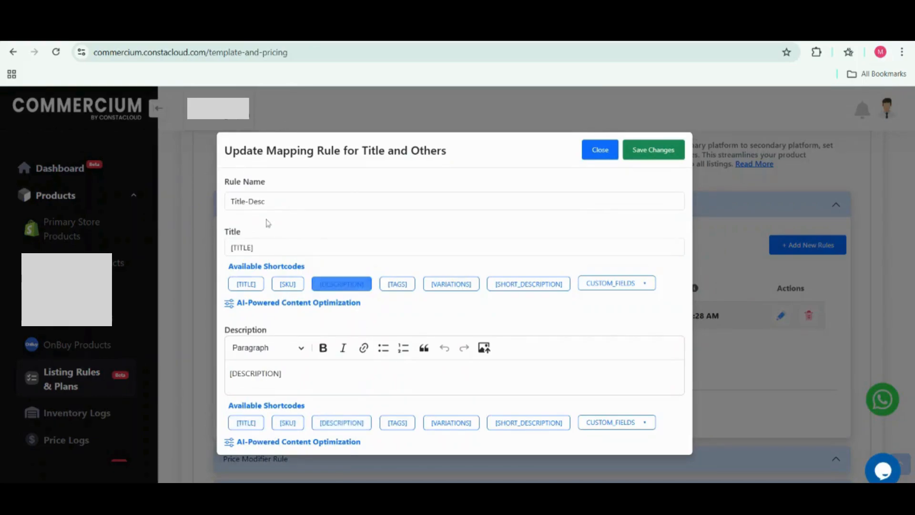
left_click(291, 304)
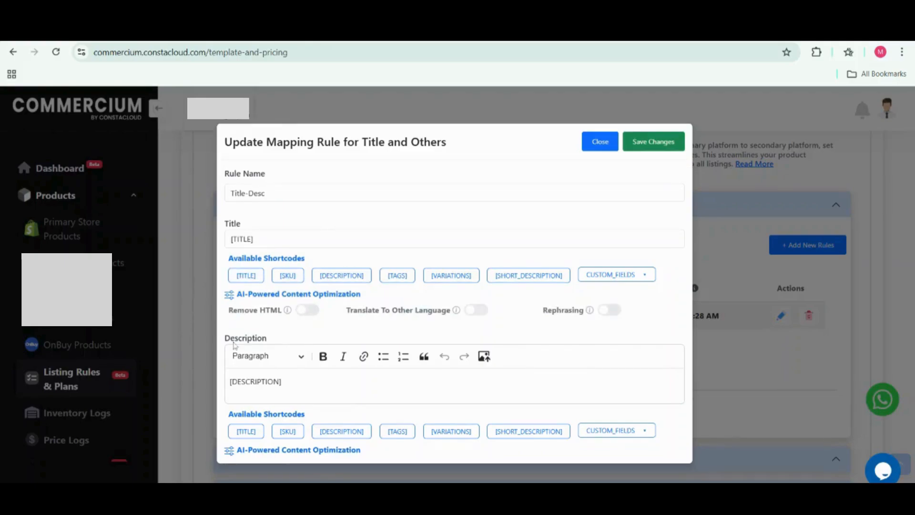
Step: Try the title's translation and rephrasing options, including the rephrasing character limit, and close the rule without saving
left_click(476, 310)
left_click(612, 314)
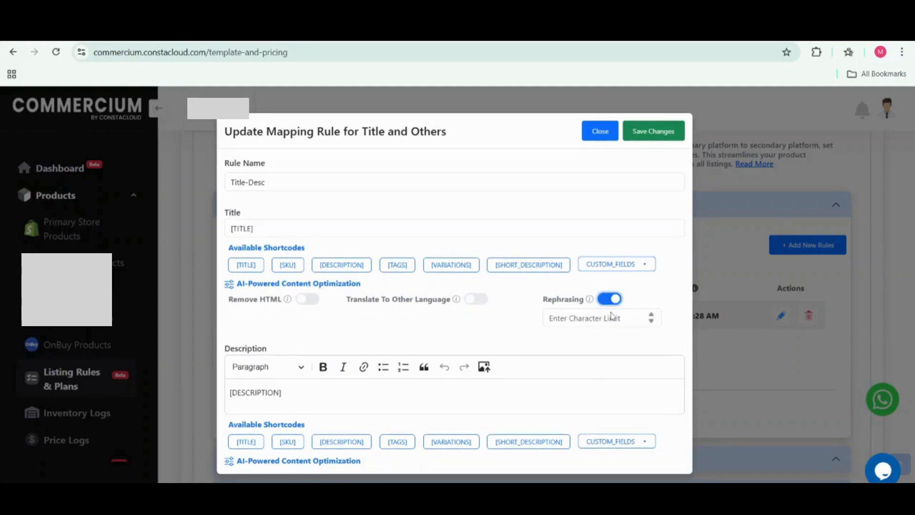
left_click(549, 318)
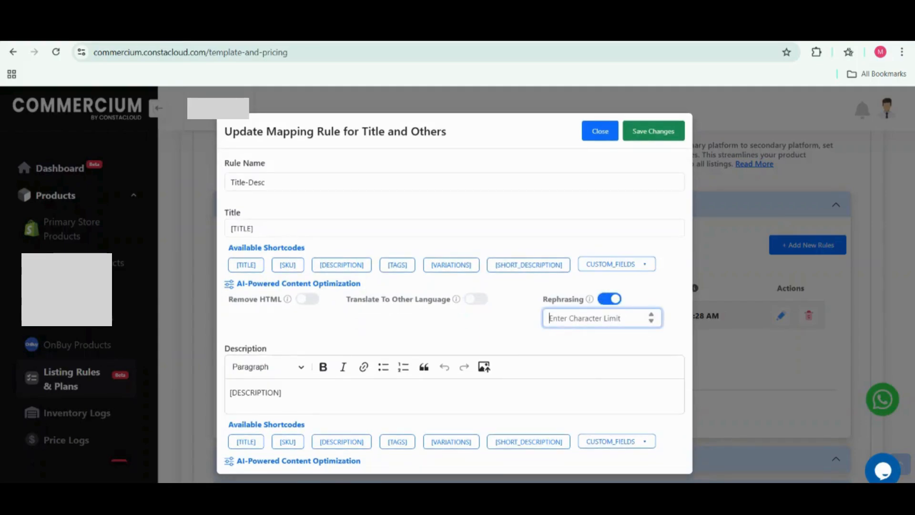
left_click(614, 300)
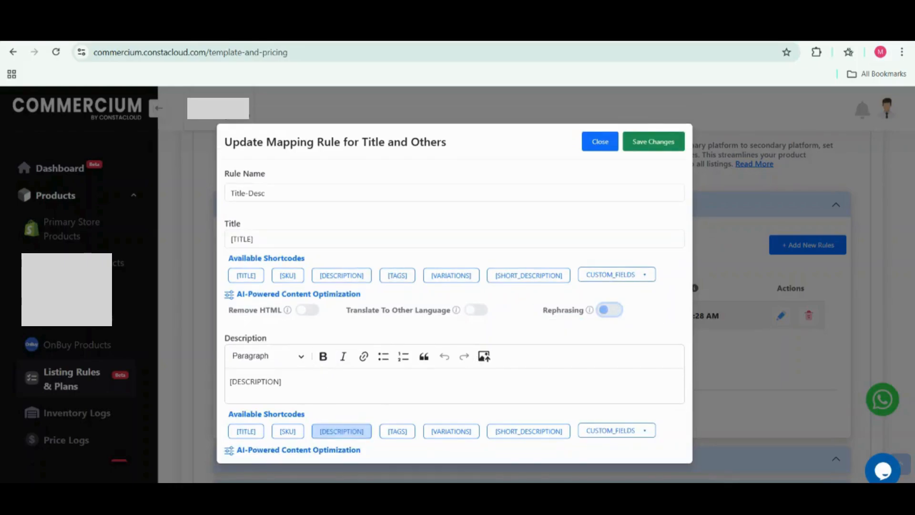
left_click(599, 141)
Step: Examine the OnBuy price modifier rule named Price, including its adjustment direction and amount type, and close it without saving
scroll(419, 290, "down", 1)
scroll(419, 290, "down", 4)
left_click(340, 231)
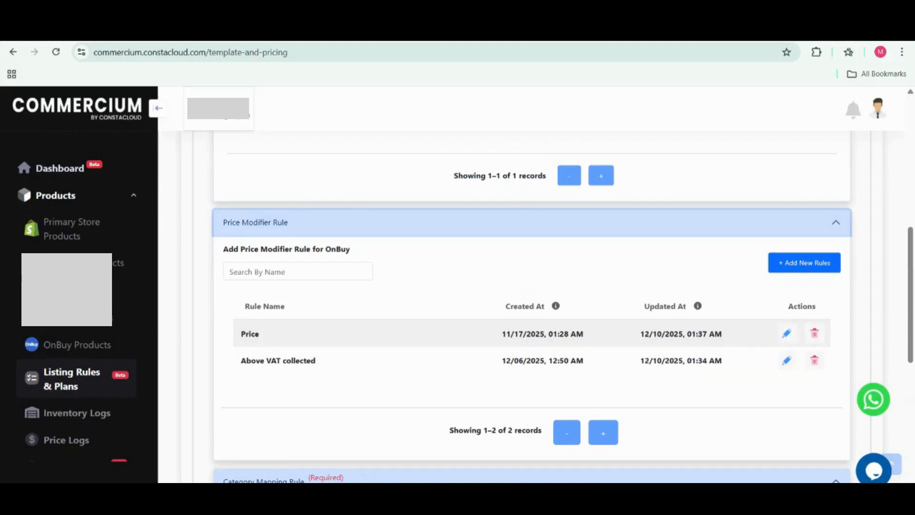
left_click(786, 333)
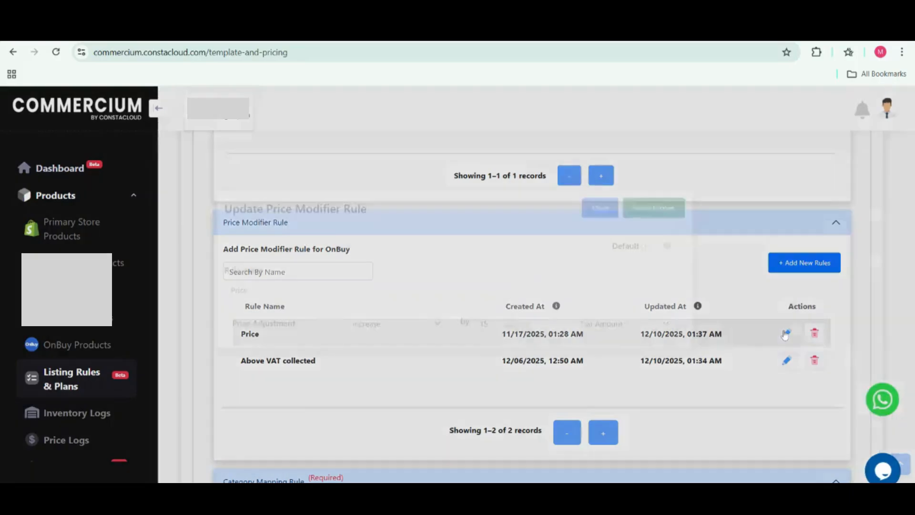
left_click(392, 353)
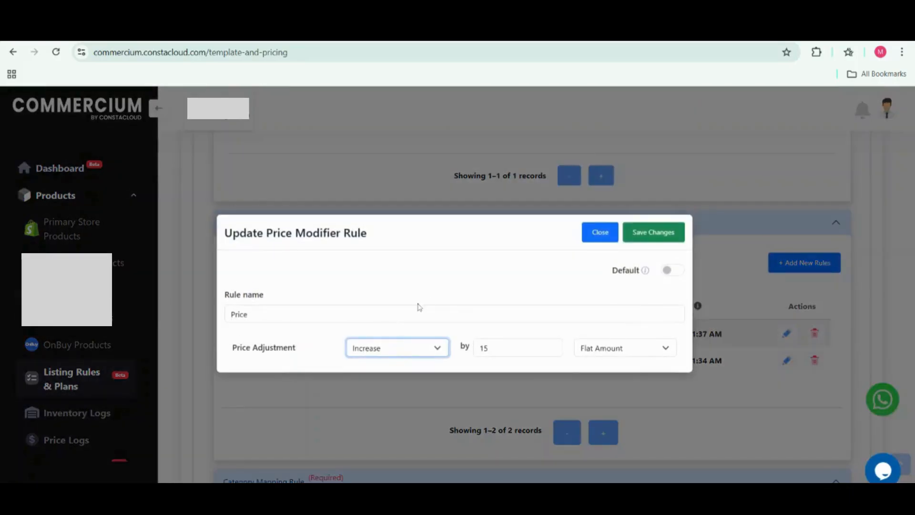
left_click(636, 348)
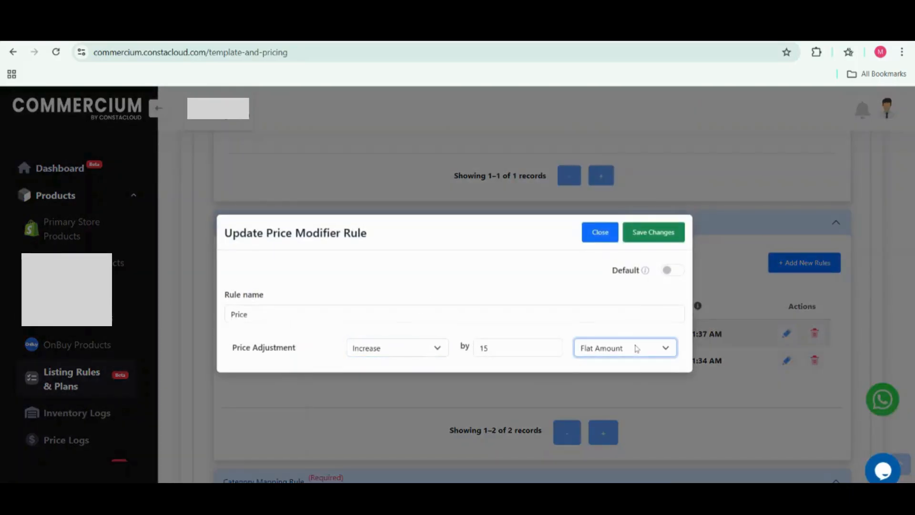
left_click(601, 232)
Step: Examine the Perfume & Aftershave category mapping rule's categories and mapped attributes, and close it without saving
scroll(424, 329, "down", 5)
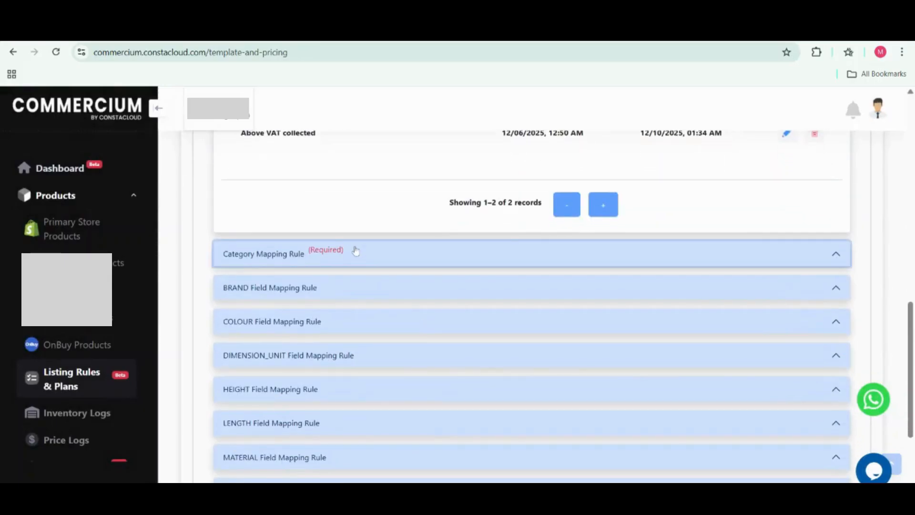
left_click(355, 251)
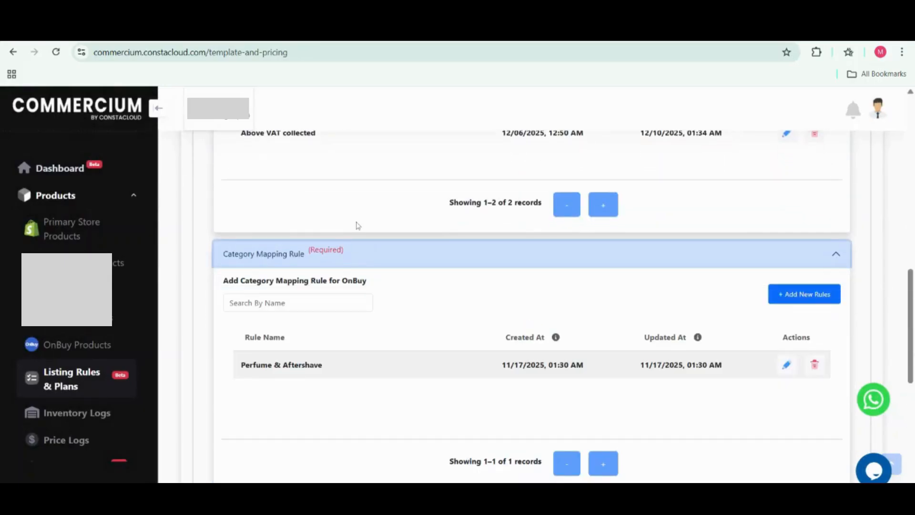
left_click(786, 365)
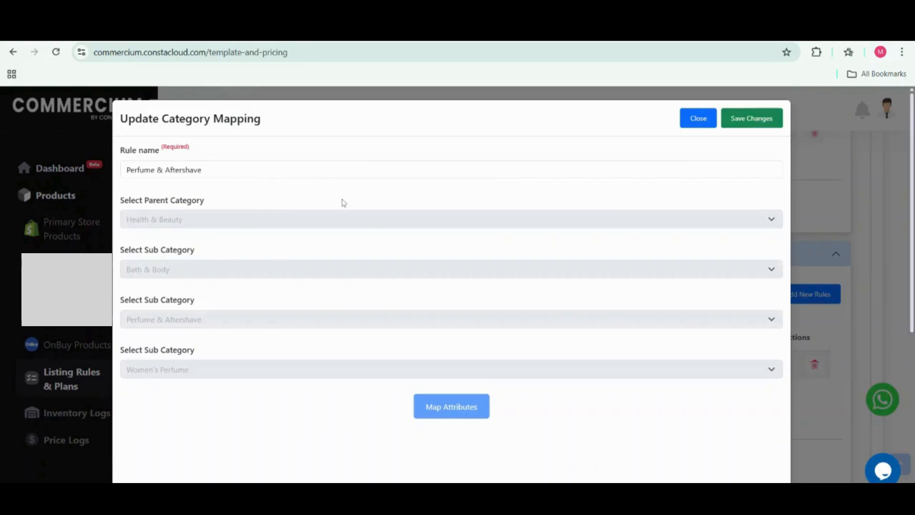
scroll(373, 258, "down", 2)
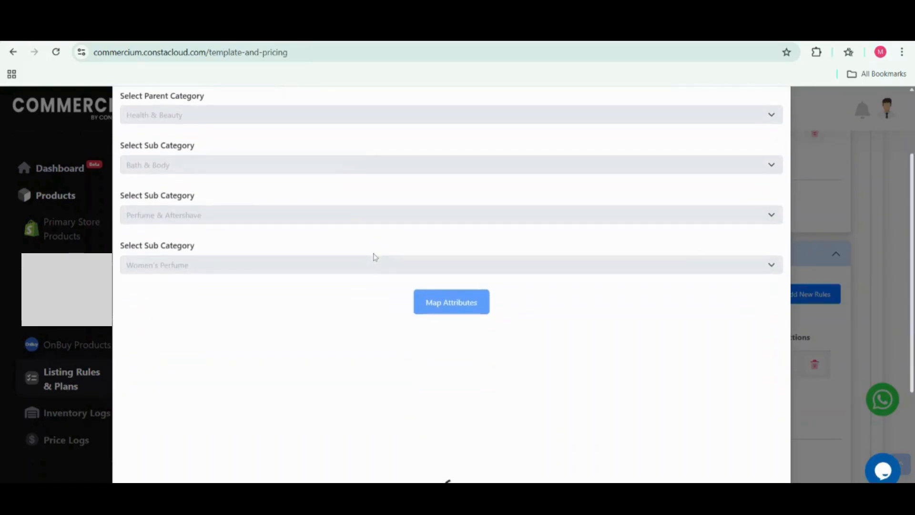
scroll(374, 257, "up", 1)
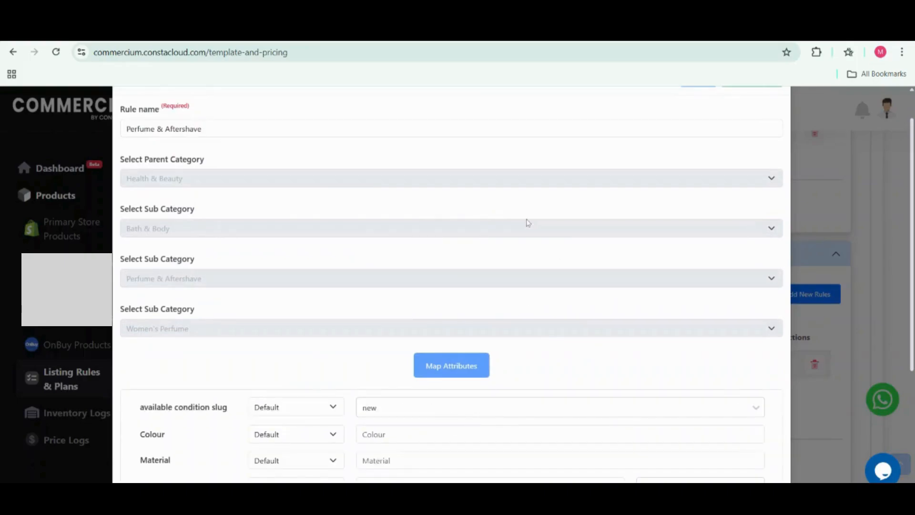
scroll(451, 286, "down", 1)
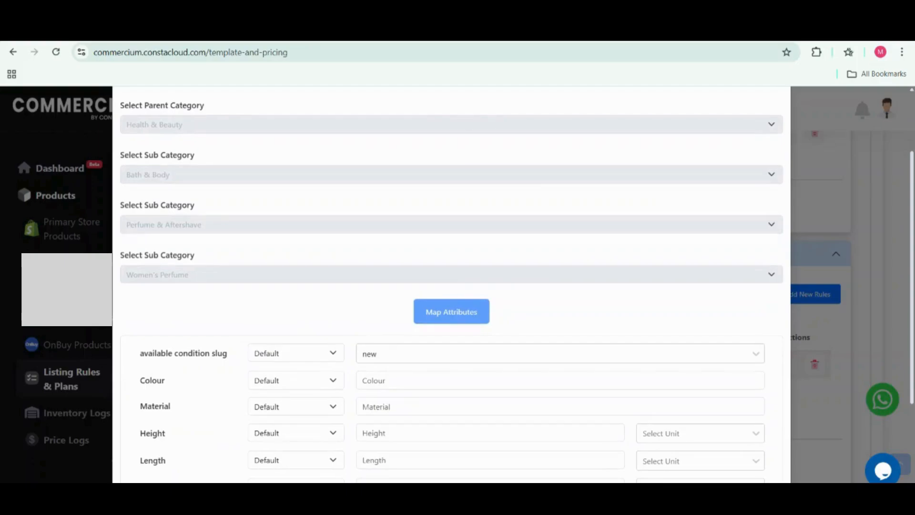
scroll(451, 285, "down", 3)
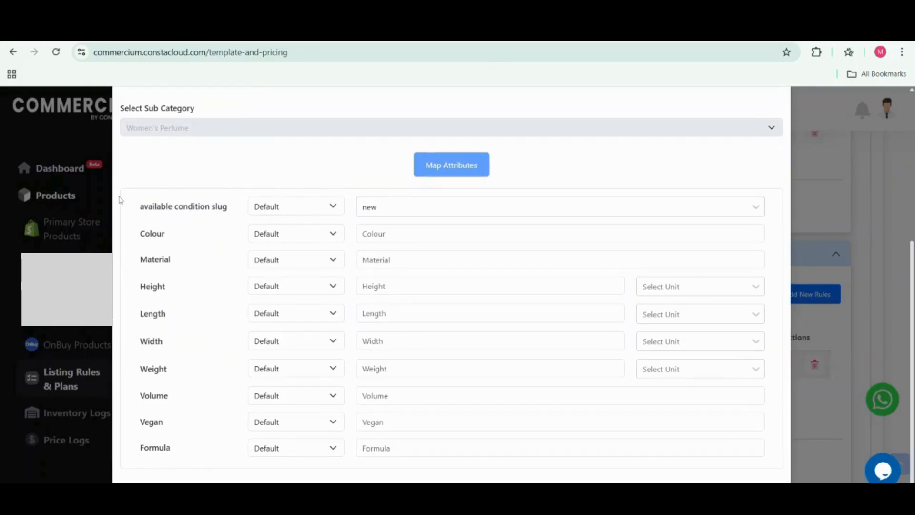
scroll(453, 217, "up", 5)
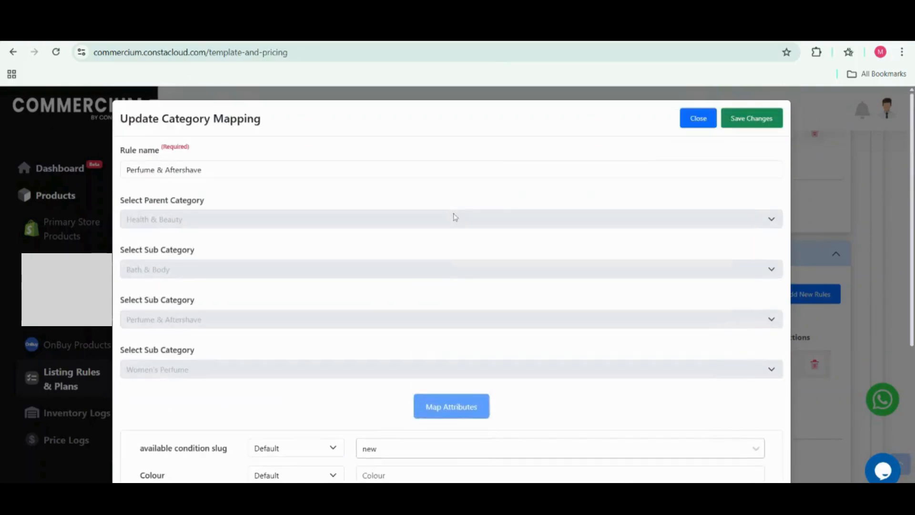
left_click(700, 121)
Step: Examine how the Brand rule maps the BRAND field and close it without saving
scroll(453, 310, "down", 6)
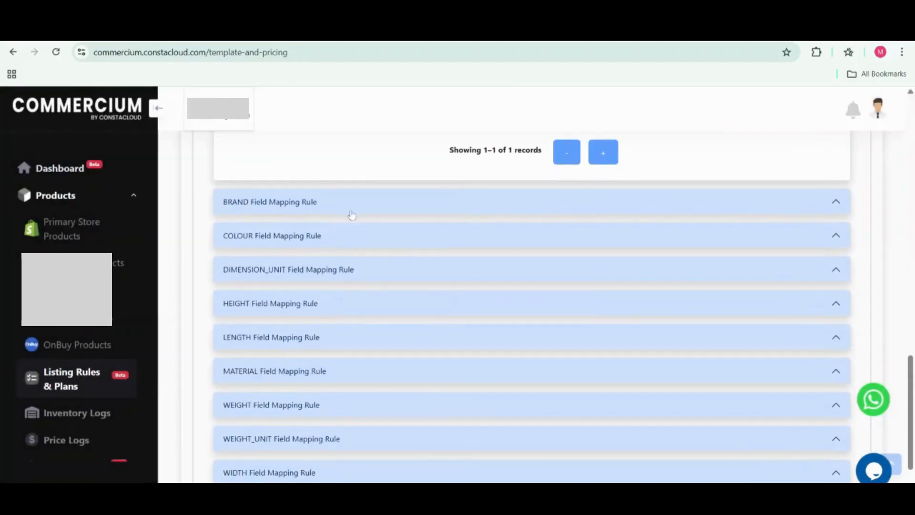
left_click(348, 212)
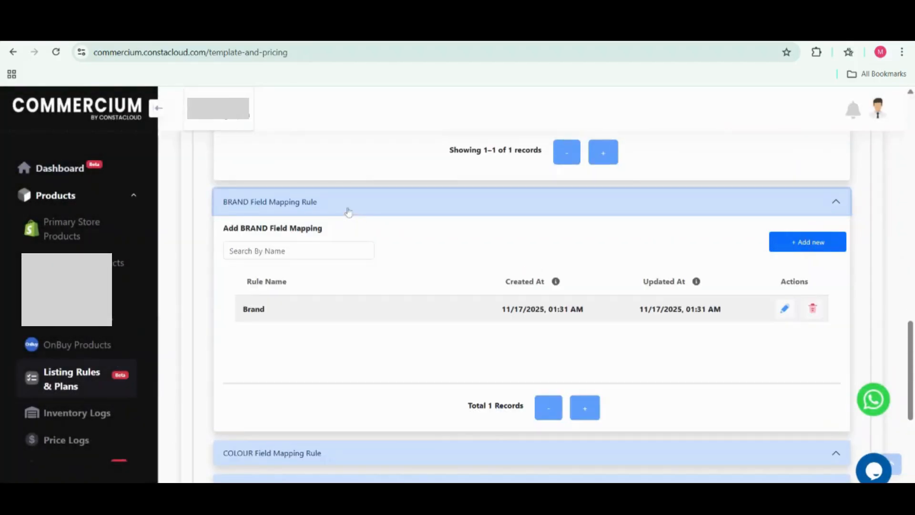
left_click(782, 313)
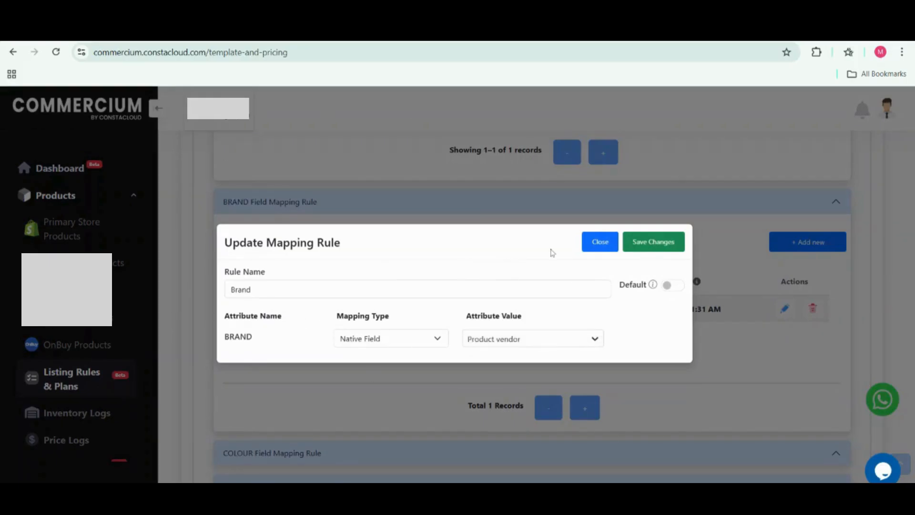
left_click(613, 243)
Step: Expand the COLOUR field mapping rules, inspect the form for a new colour rule and close it without saving
scroll(476, 303, "down", 6)
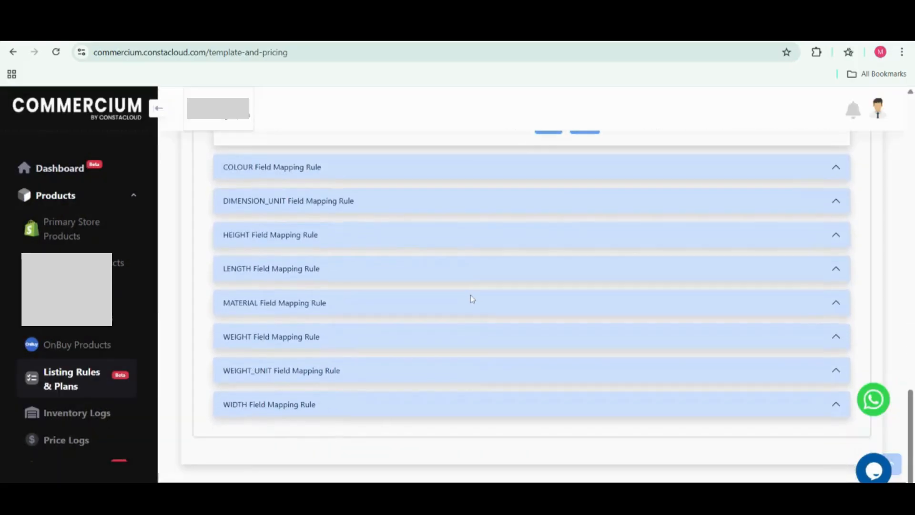
left_click(337, 175)
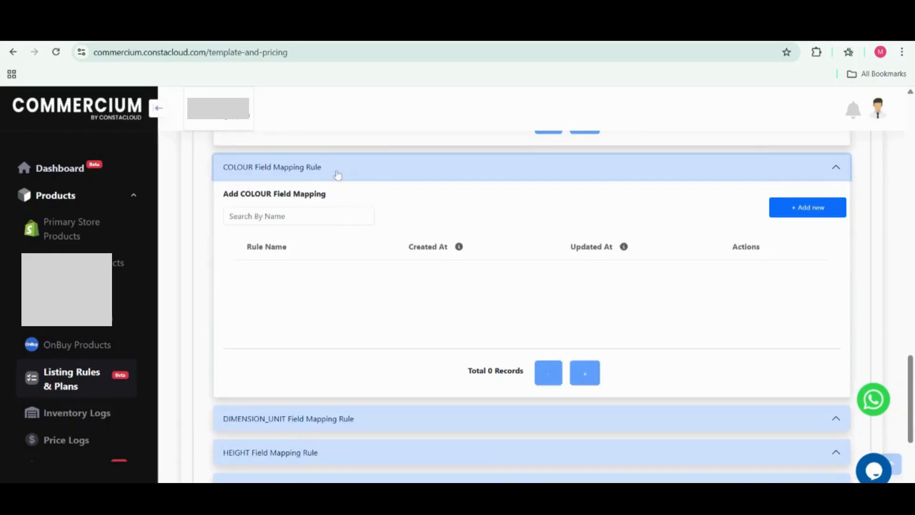
left_click(797, 208)
left_click(529, 338)
left_click(598, 244)
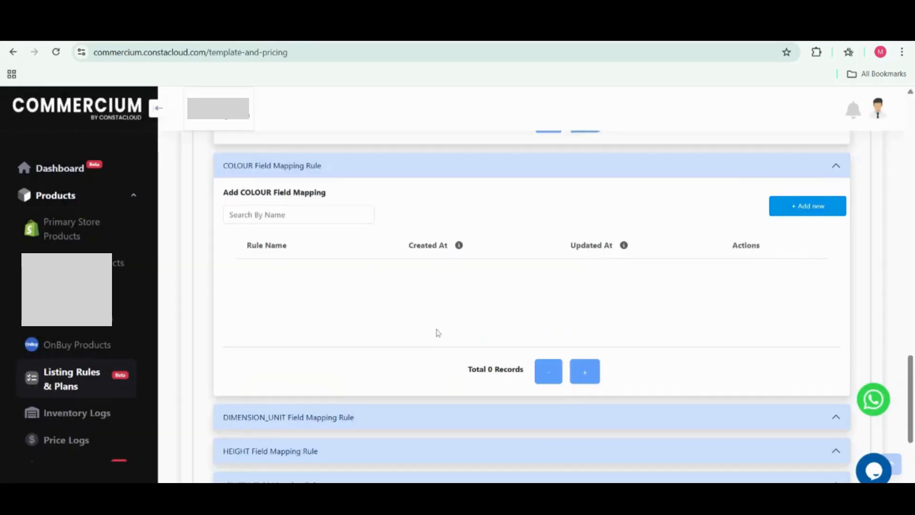
Step: Open the Dimensions rule for DIMENSION_UNIT, inspect the available attribute units and close it without saving
scroll(435, 331, "down", 5)
left_click(364, 197)
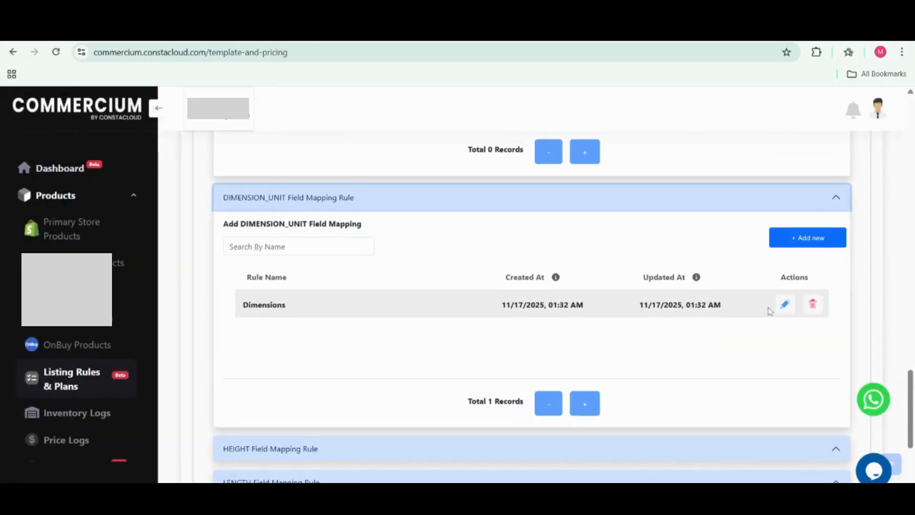
left_click(777, 309)
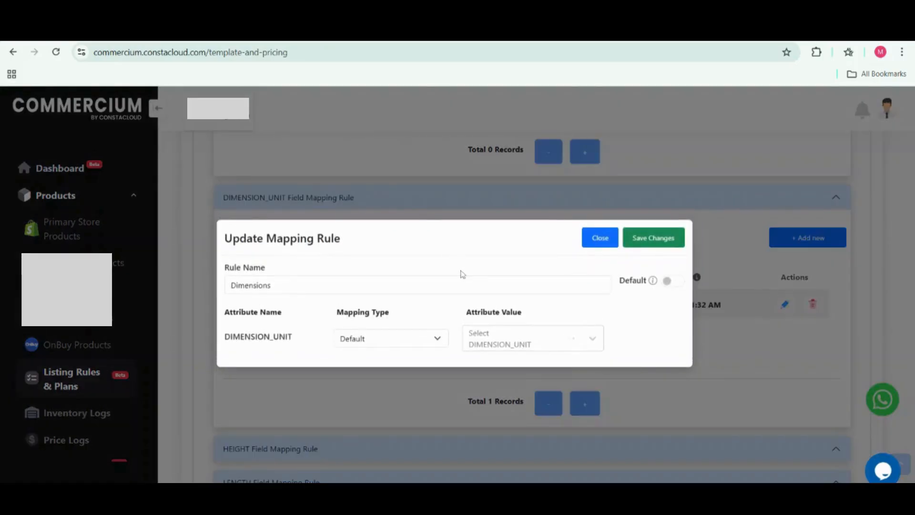
left_click(518, 338)
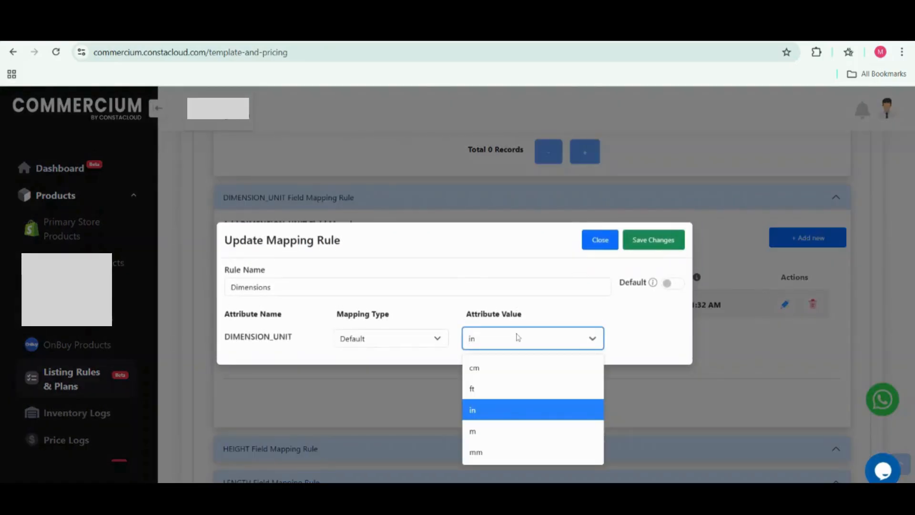
left_click(597, 244)
Step: Expand the HEIGHT field mapping rules and review the listed rule
scroll(406, 299, "down", 5)
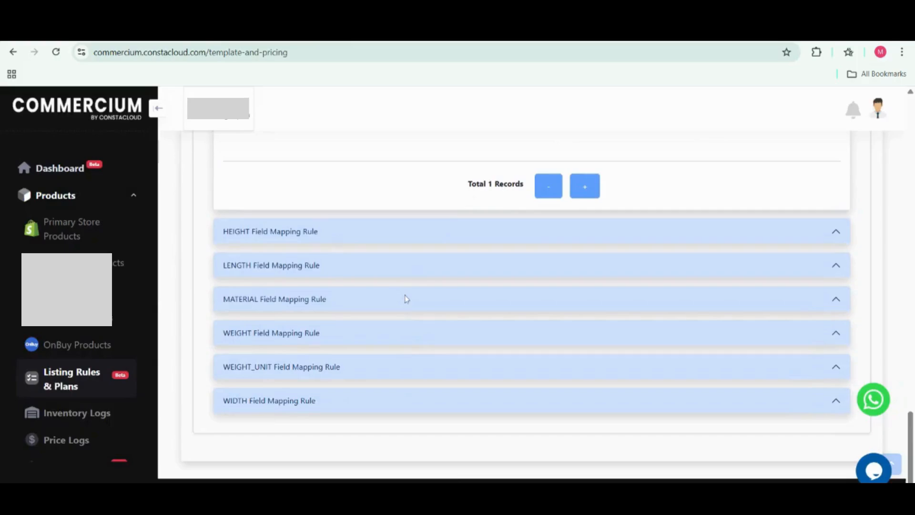
left_click(331, 239)
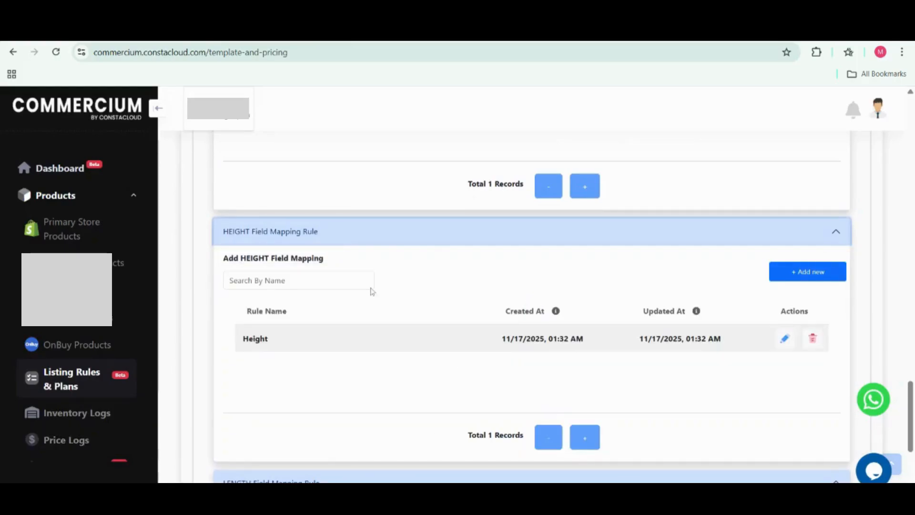
scroll(415, 284, "down", 5)
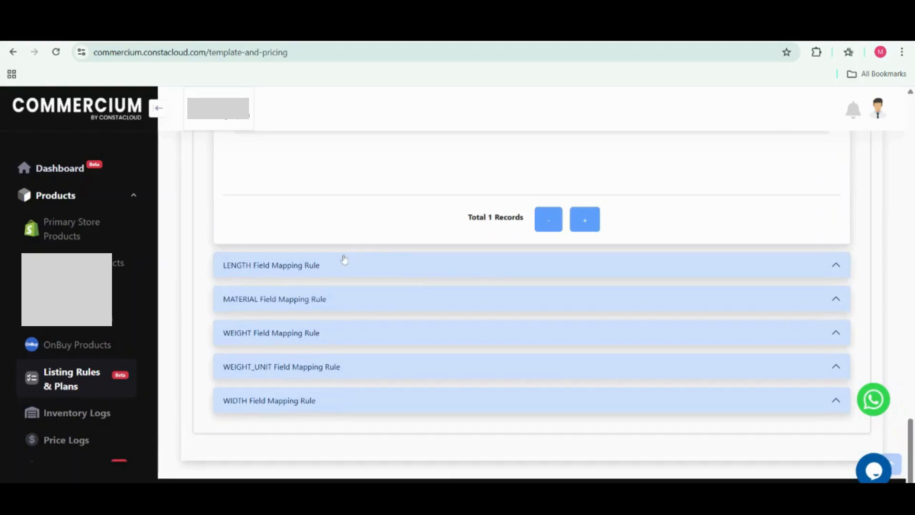
Step: Expand the LENGTH and MATERIAL field mapping rules, inspect the form for a new MATERIAL rule and close it without saving
left_click(344, 272)
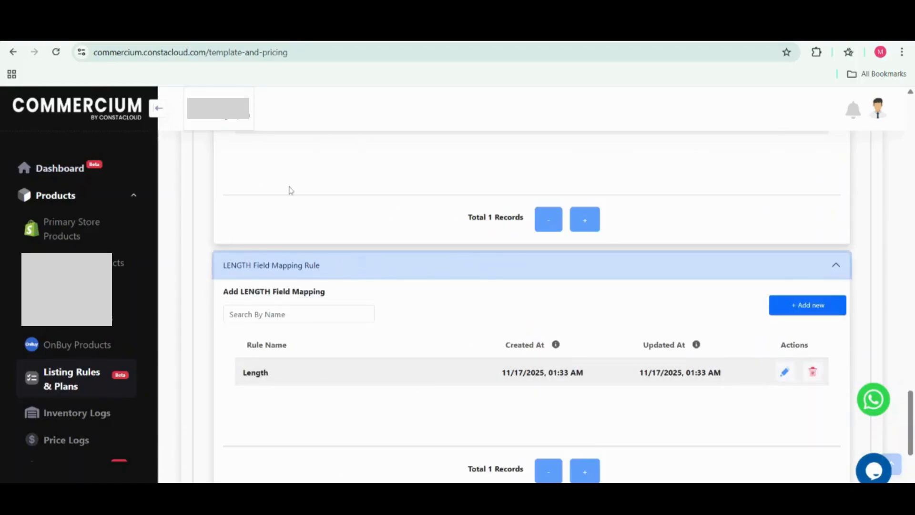
scroll(466, 330, "down", 5)
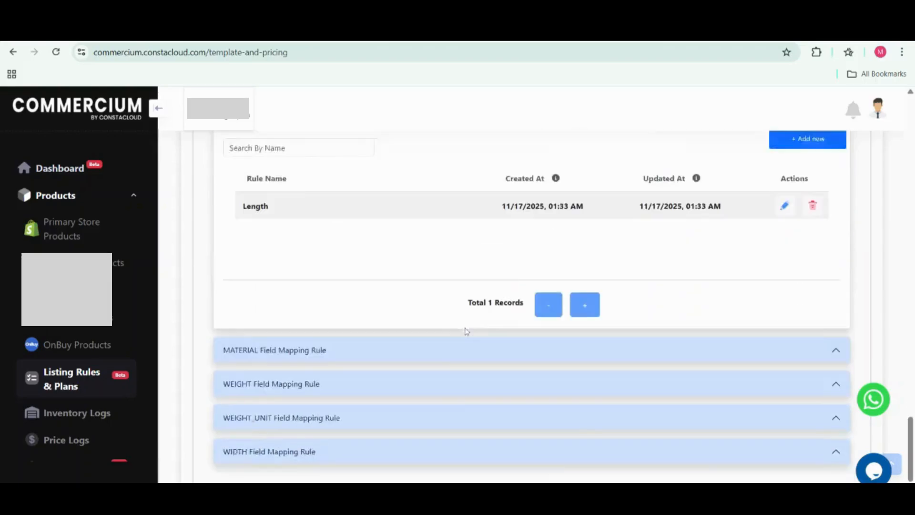
left_click(389, 299)
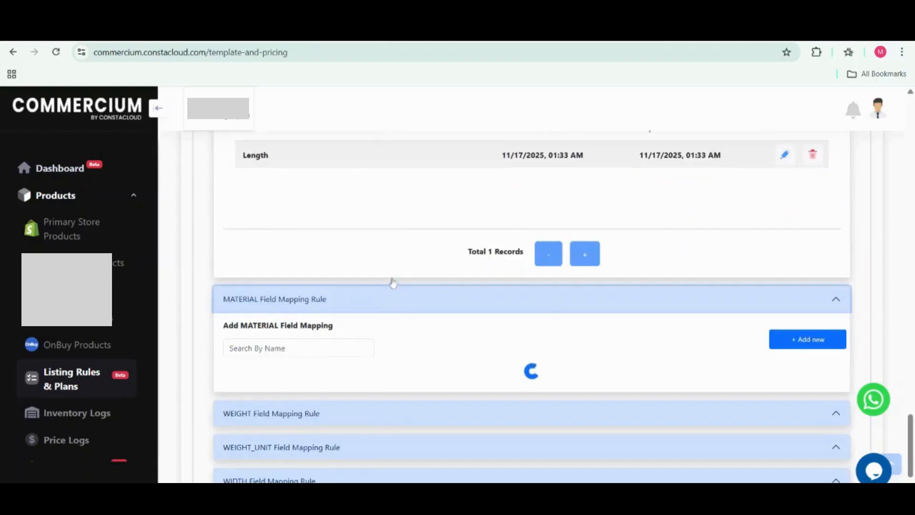
left_click(819, 346)
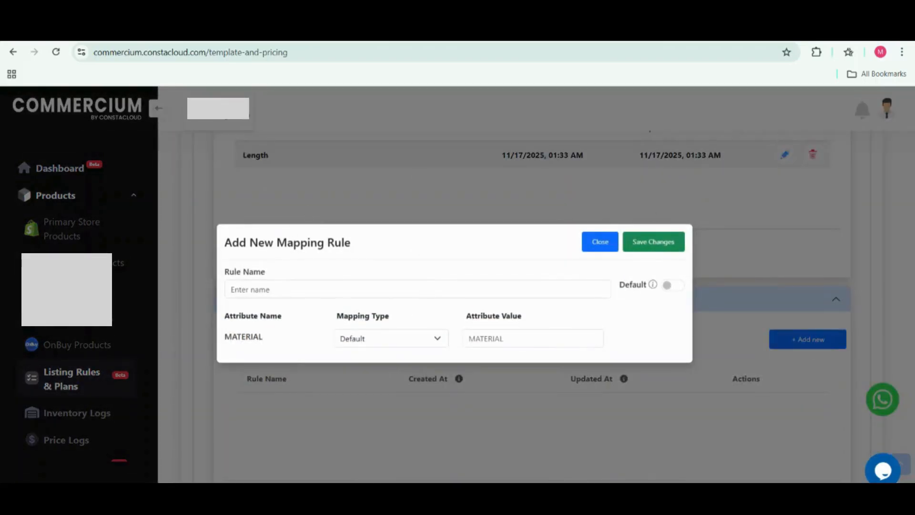
left_click(469, 338)
left_click(599, 242)
Step: Expand the WEIGHT field mapping rules, inspect how the Weight rule maps the field and close it without saving
scroll(483, 313, "down", 1)
scroll(483, 313, "down", 3)
left_click(385, 326)
scroll(384, 326, "down", 2)
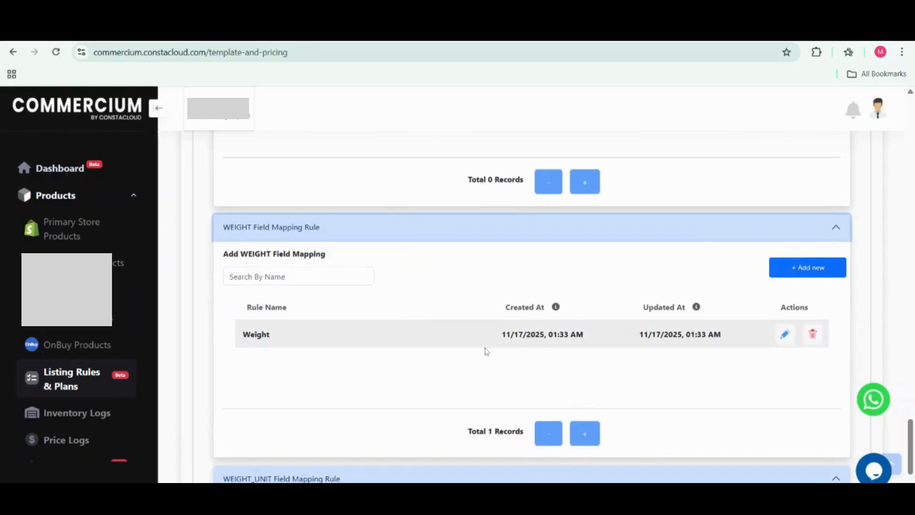
left_click(783, 332)
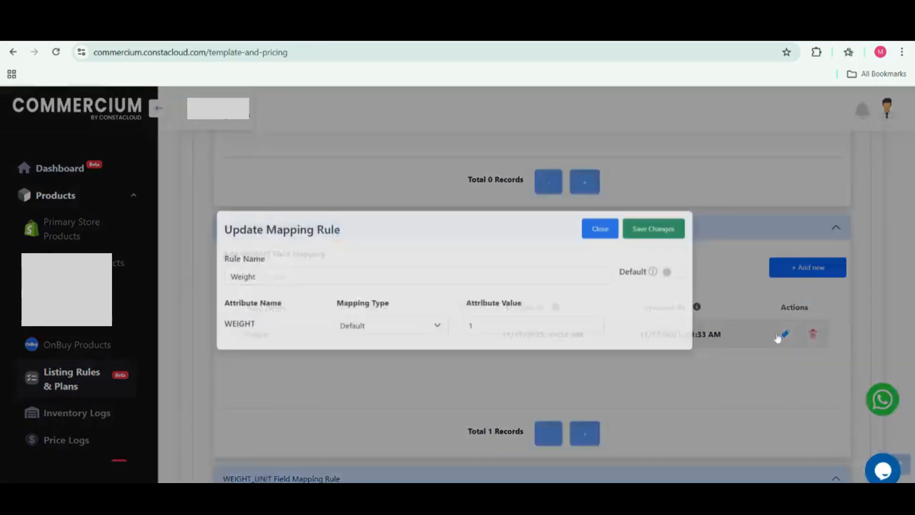
left_click(608, 242)
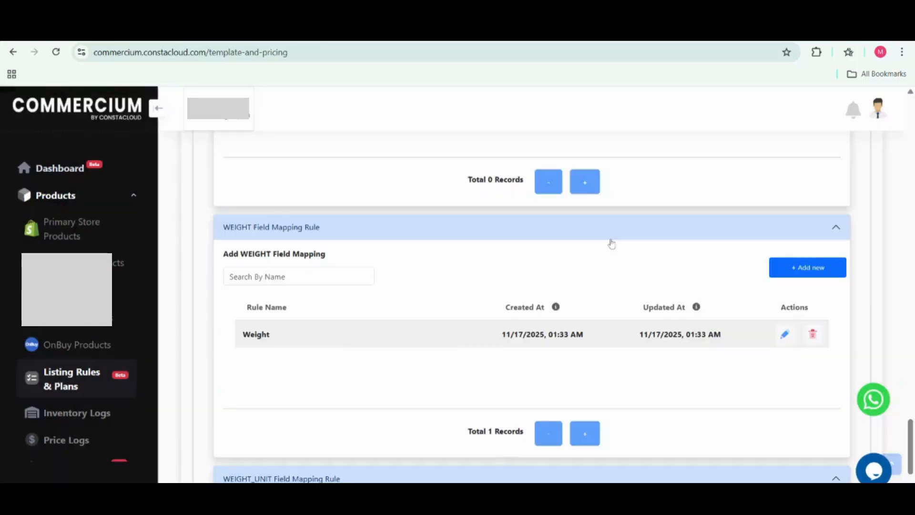
Step: Expand the WEIGHT_UNIT field mapping rules, inspect the Weight unit rule's mapping type and attribute value, and close it without saving
scroll(429, 315, "down", 2)
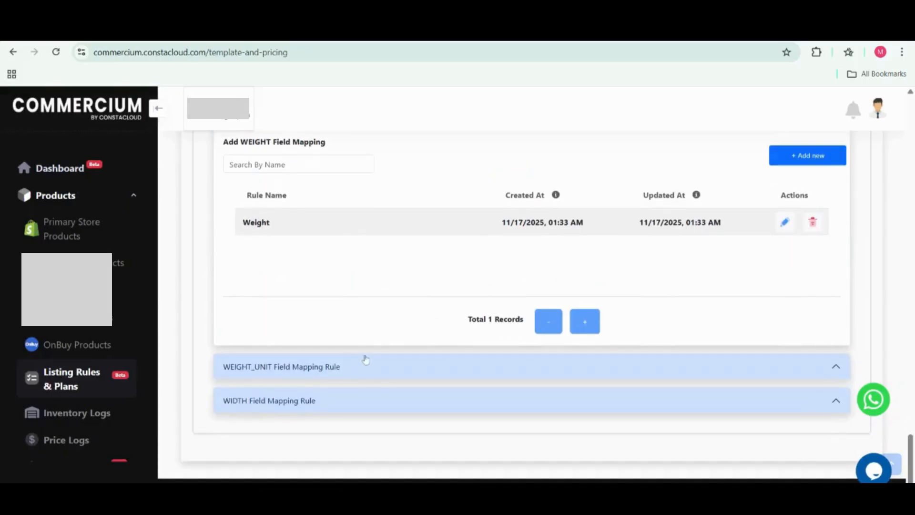
left_click(360, 379)
scroll(358, 378, "down", 2)
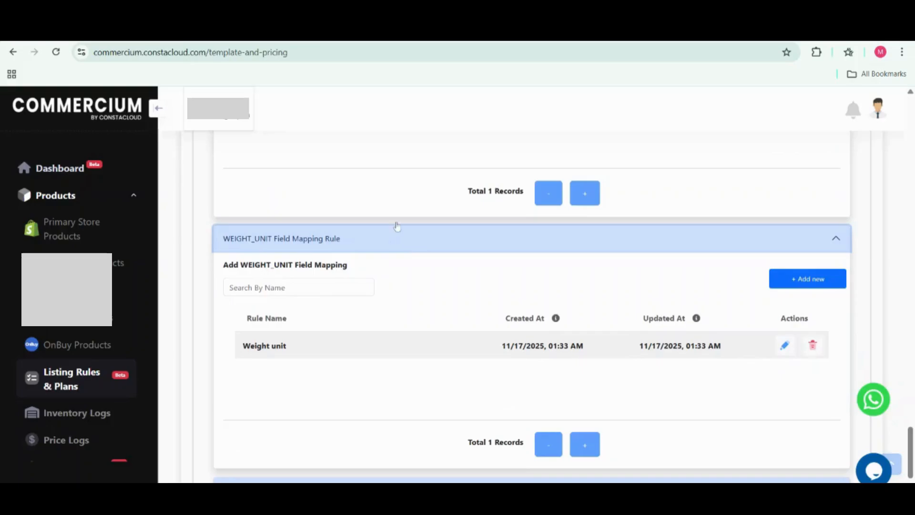
left_click(784, 345)
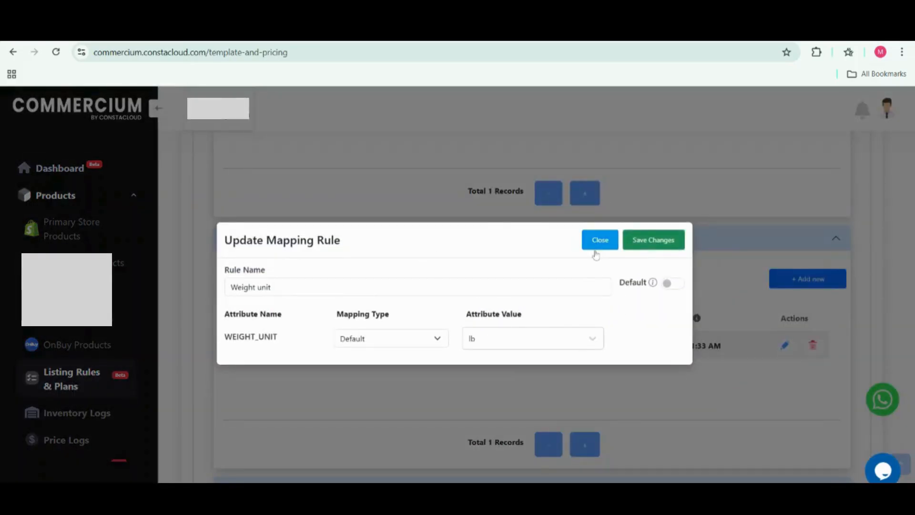
left_click(596, 244)
Step: Expand the WIDTH field mapping rules and review the listed rule
scroll(457, 333, "down", 2)
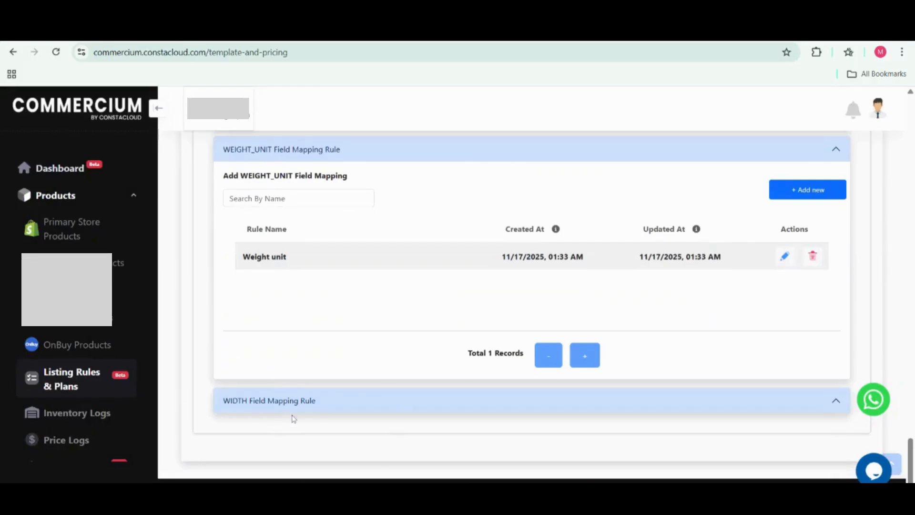
left_click(315, 410)
scroll(315, 410, "down", 3)
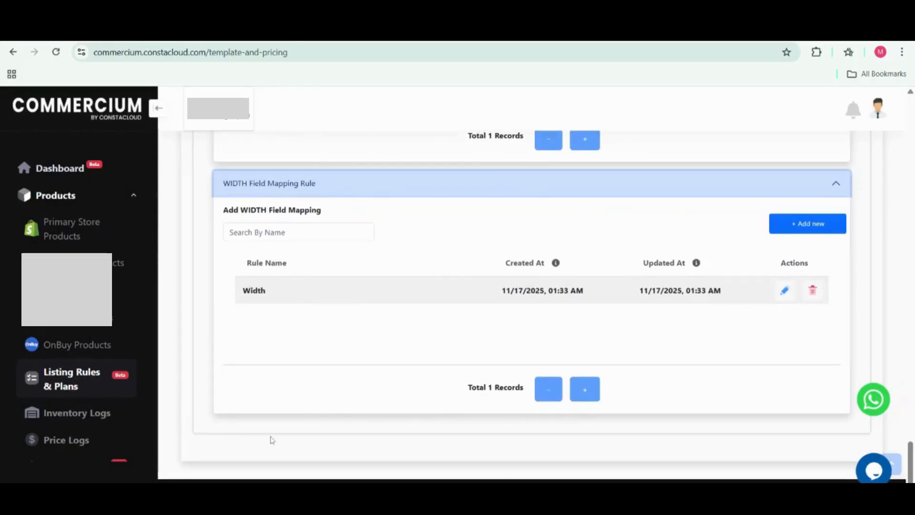
Step: Review all the expanded OnBuy mapping rules, from the category mapping through the BRAND to WIDTH attribute fields
scroll(413, 275, "up", 6)
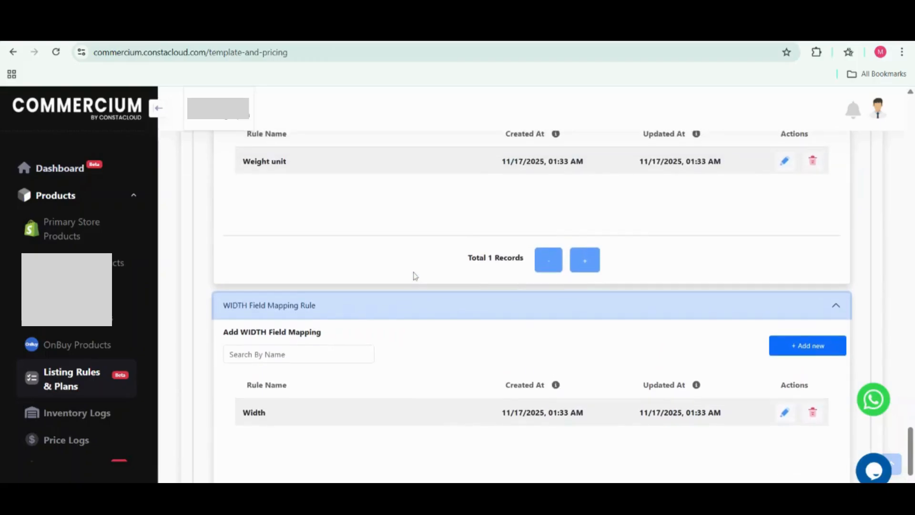
scroll(414, 275, "up", 14)
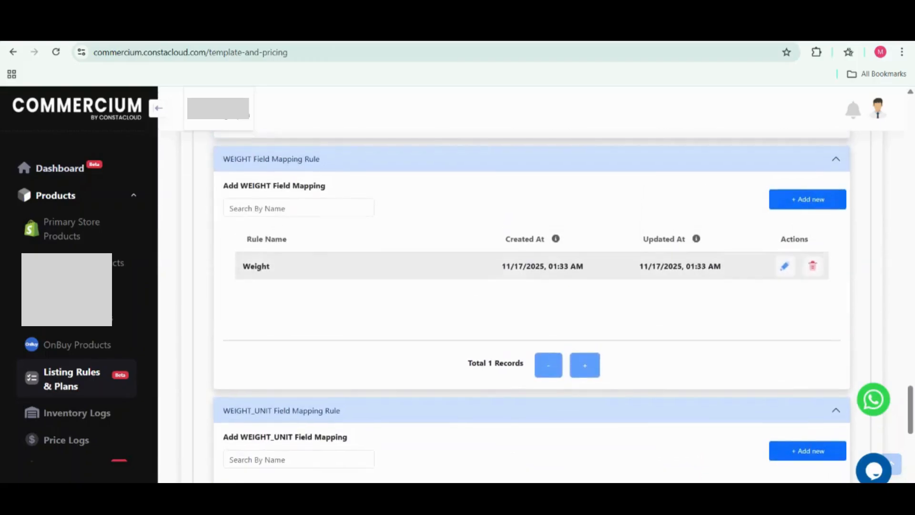
scroll(530, 306, "up", 13)
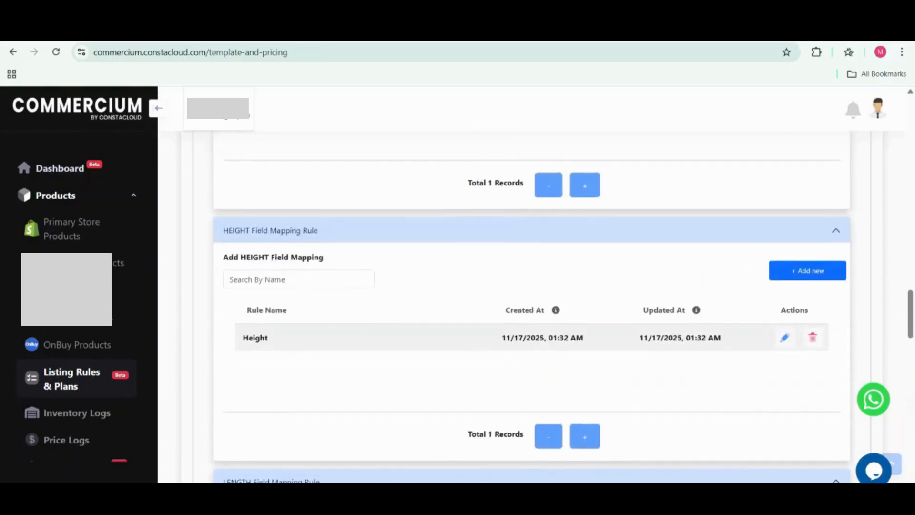
scroll(531, 306, "up", 12)
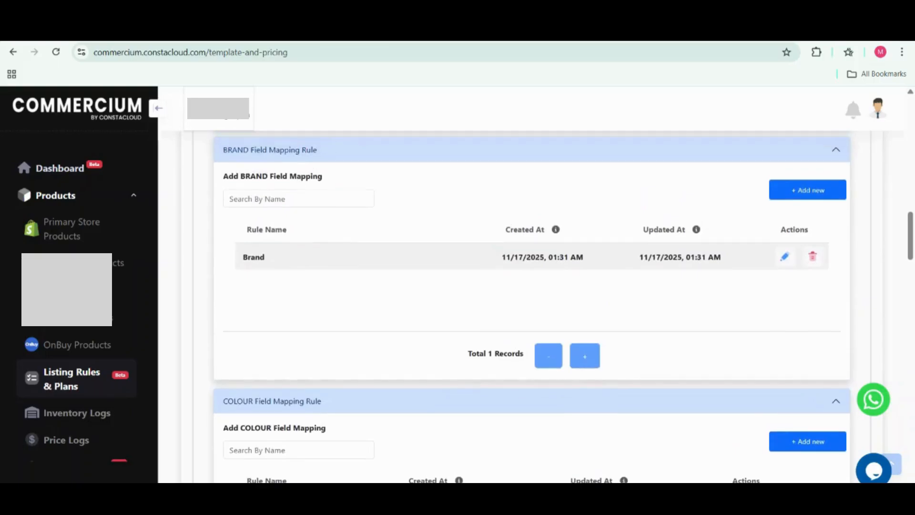
scroll(531, 306, "up", 1)
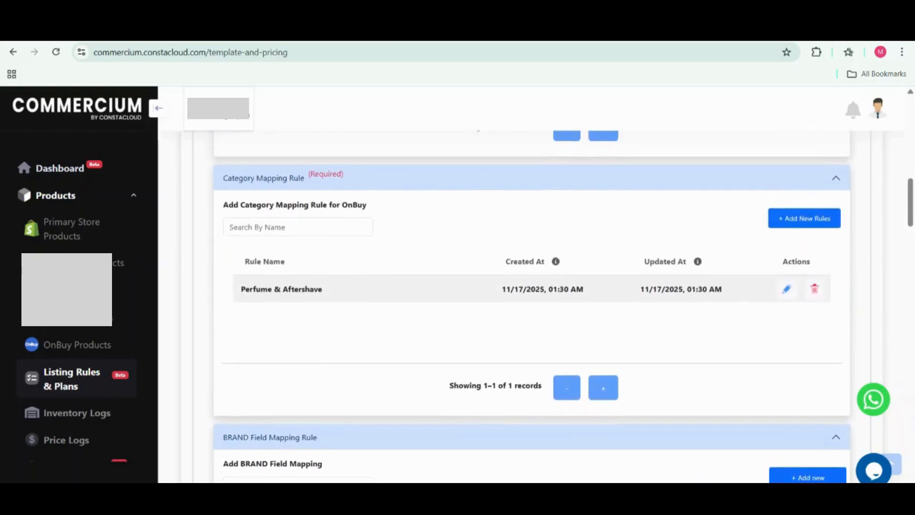
scroll(531, 306, "up", 1)
scroll(157, 305, "down", 10)
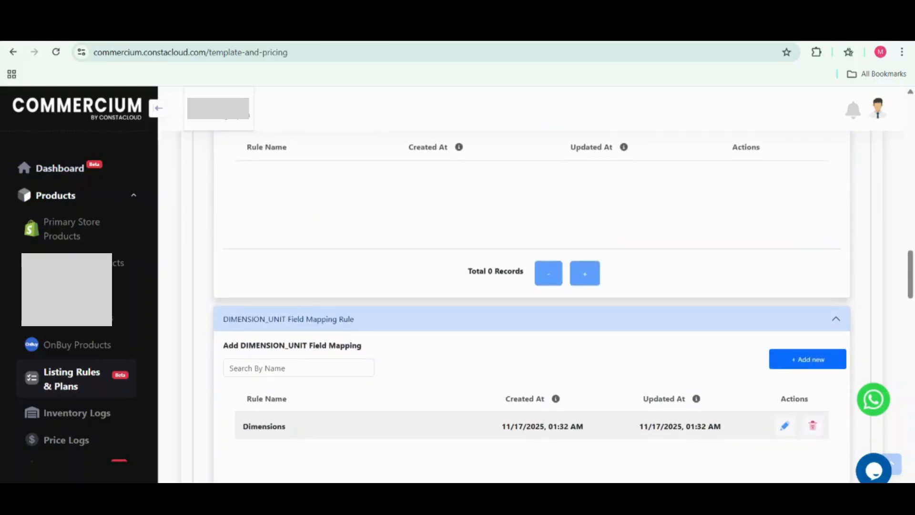
scroll(288, 354, "down", 20)
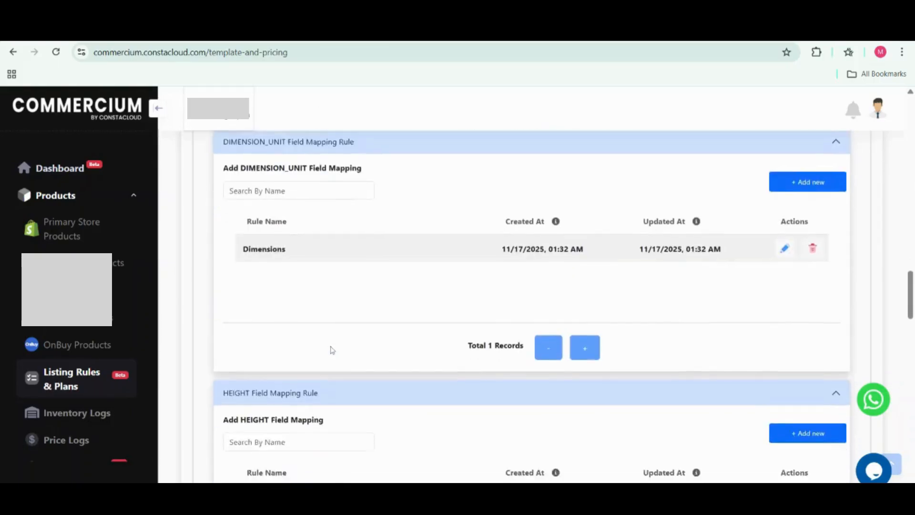
scroll(355, 376, "down", 2)
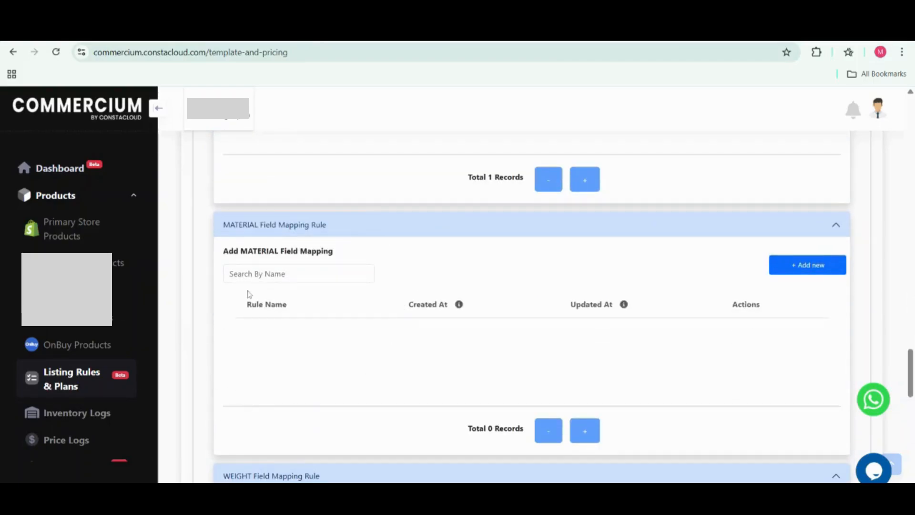
scroll(267, 291, "up", 20)
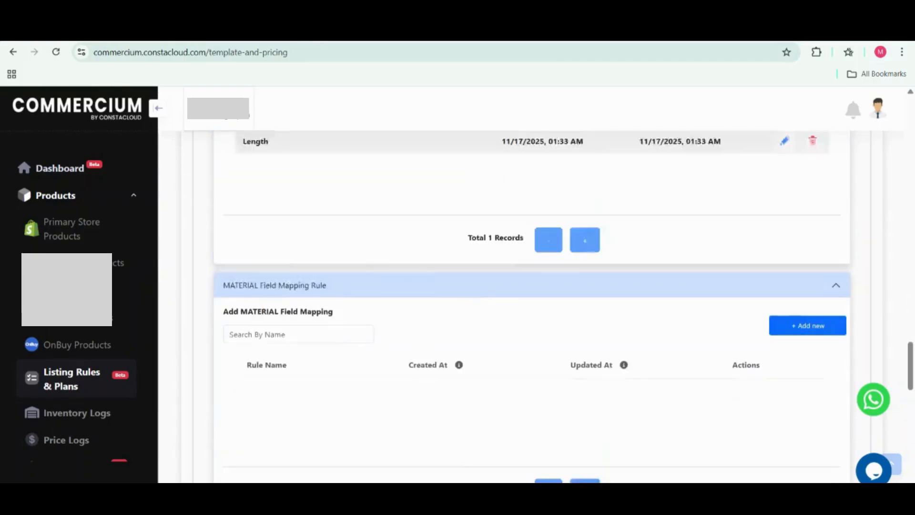
scroll(270, 282, "up", 5)
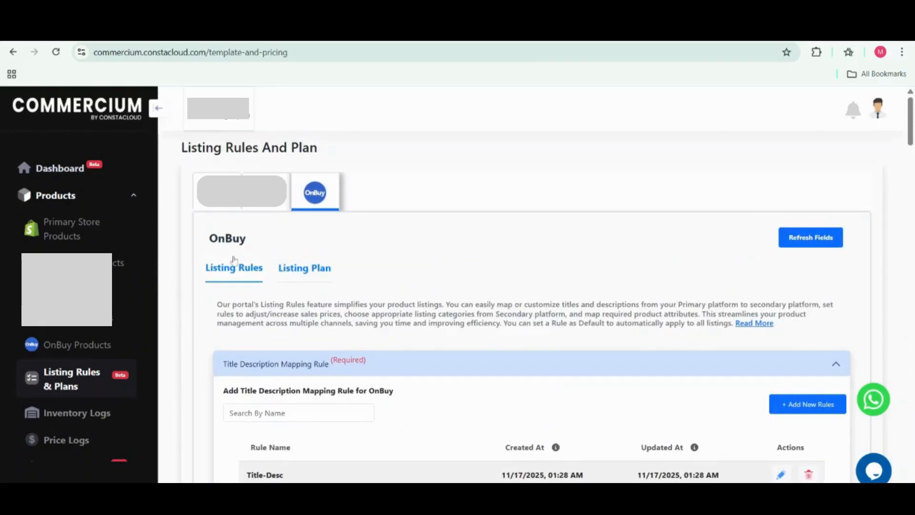
Step: Show the OnBuy product listing plans and review the plans in the list
left_click(291, 283)
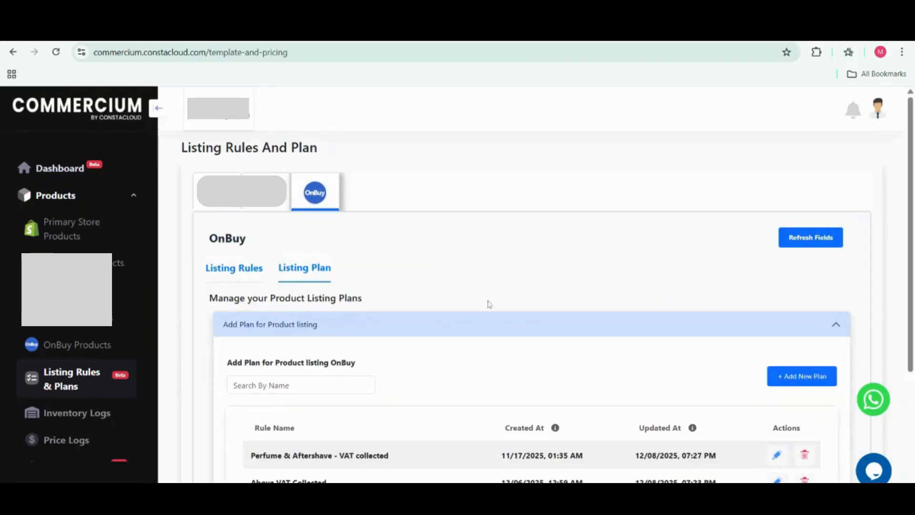
scroll(429, 291, "down", 3)
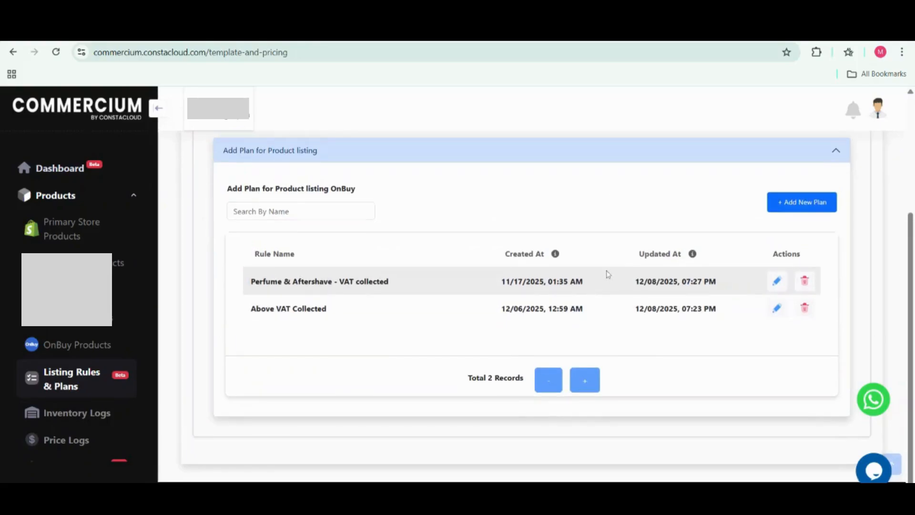
scroll(606, 272, "up", 2)
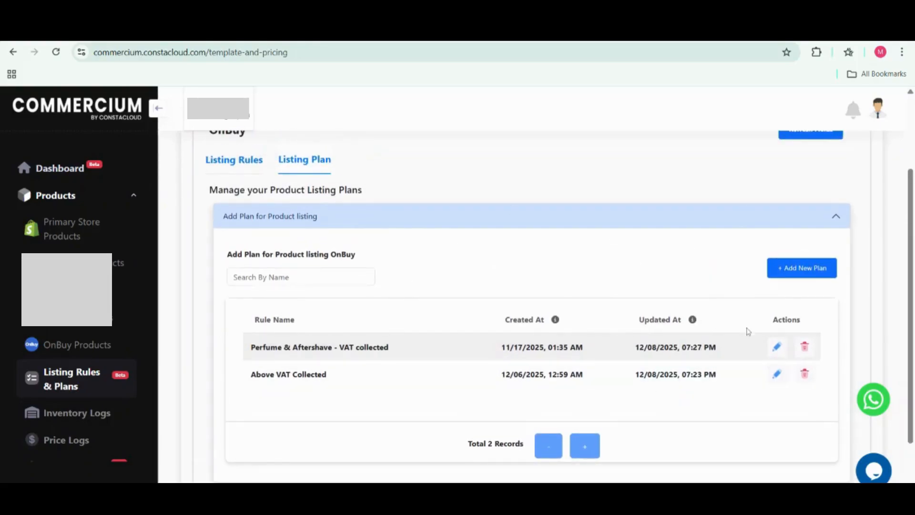
Step: Inspect the product criteria, listing rules and additional template rules of the "Perfume & Aftershave - VAT collected" plan, and close it without saving
left_click(776, 348)
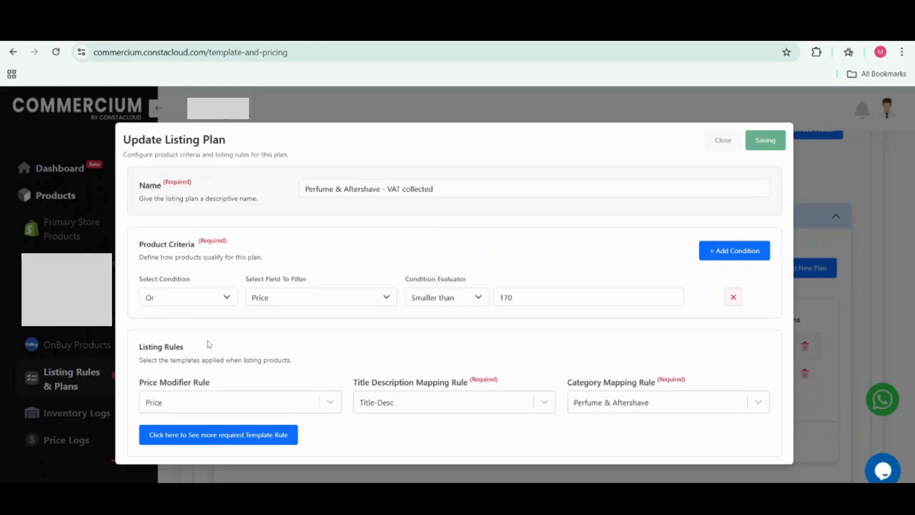
left_click(207, 437)
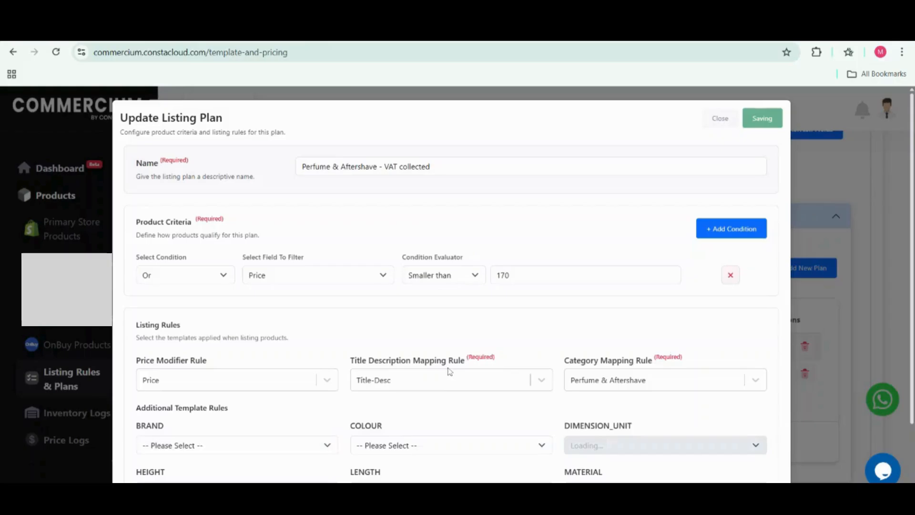
left_click(445, 384)
left_click(595, 388)
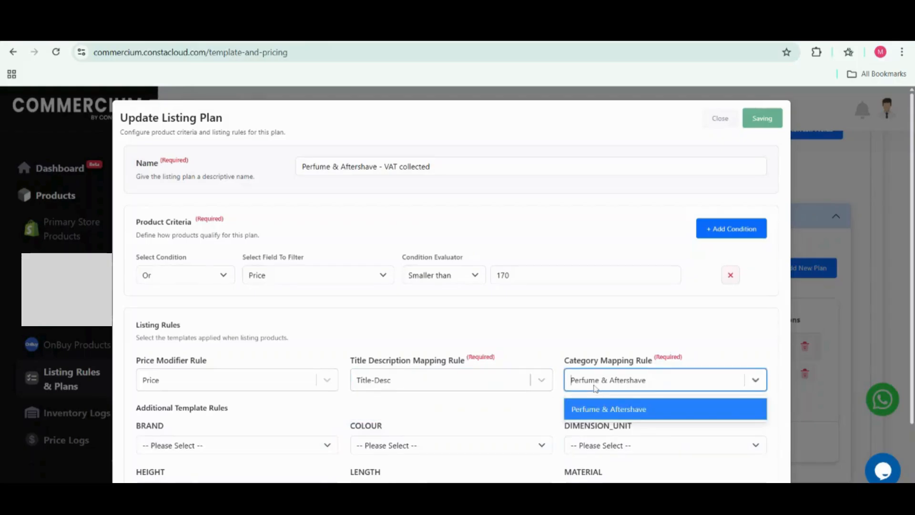
scroll(595, 389, "down", 2)
left_click(445, 359)
left_click(263, 348)
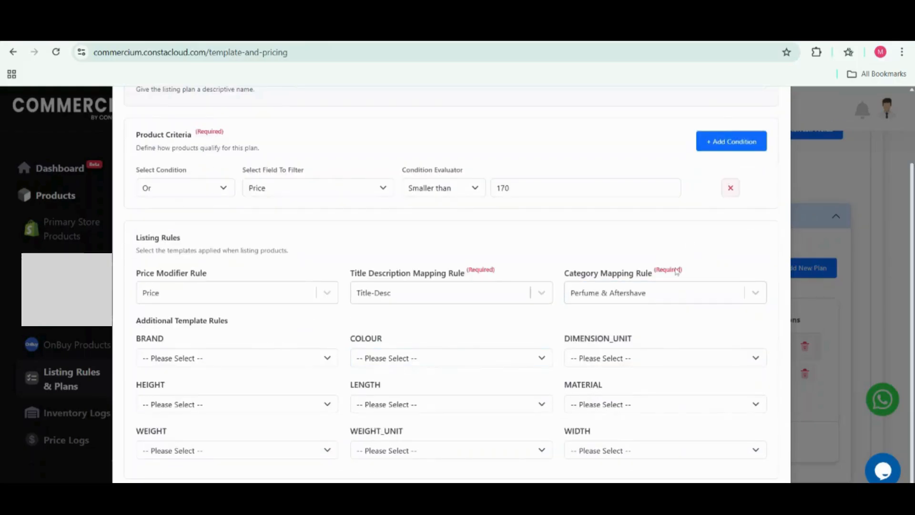
scroll(567, 323, "up", 2)
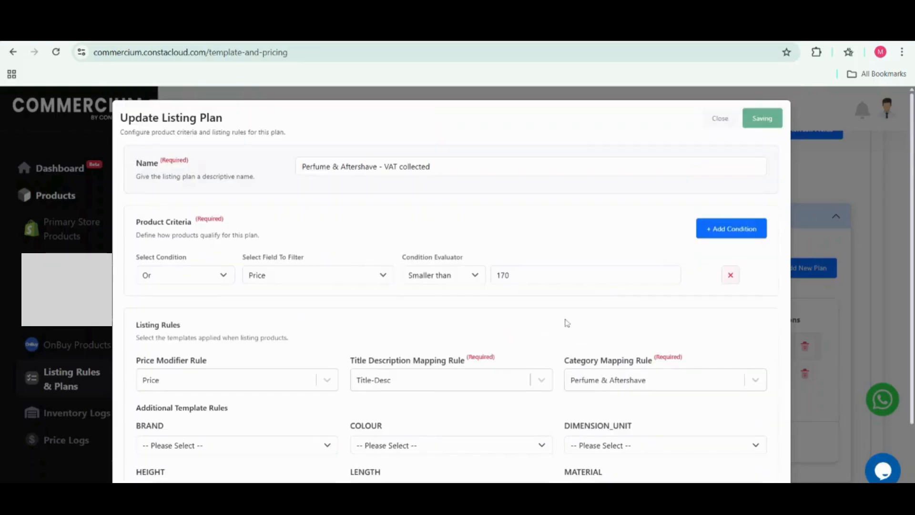
left_click(721, 127)
Step: Go to the active integrations and open the settings of the OnBuy channel
scroll(401, 288, "up", 2)
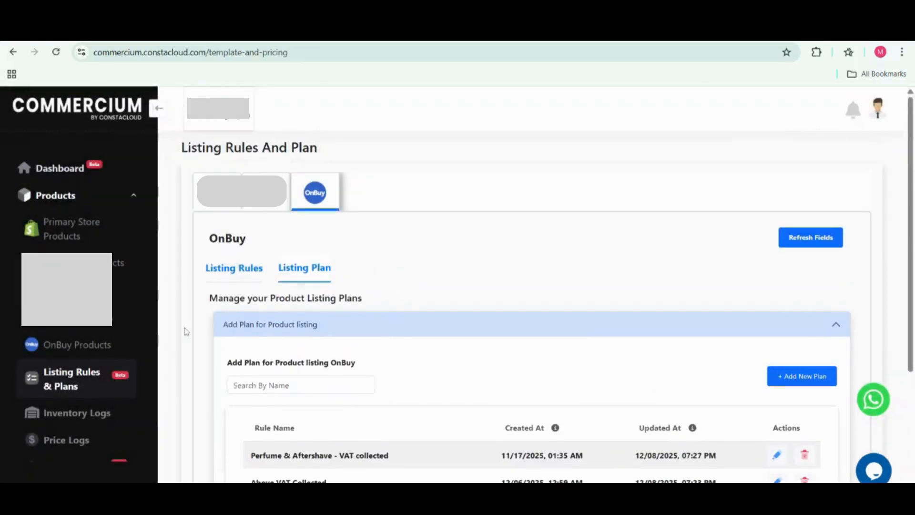
scroll(57, 421, "down", 1)
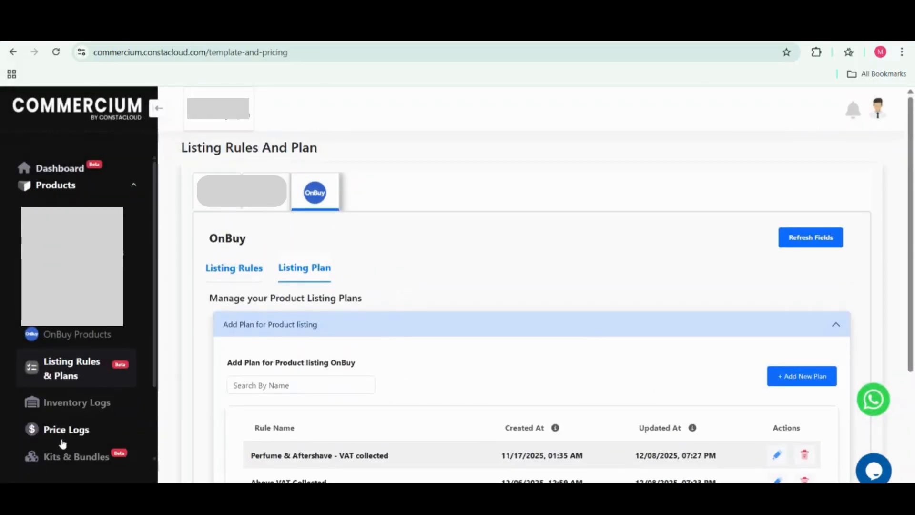
scroll(62, 443, "down", 4)
left_click(79, 423)
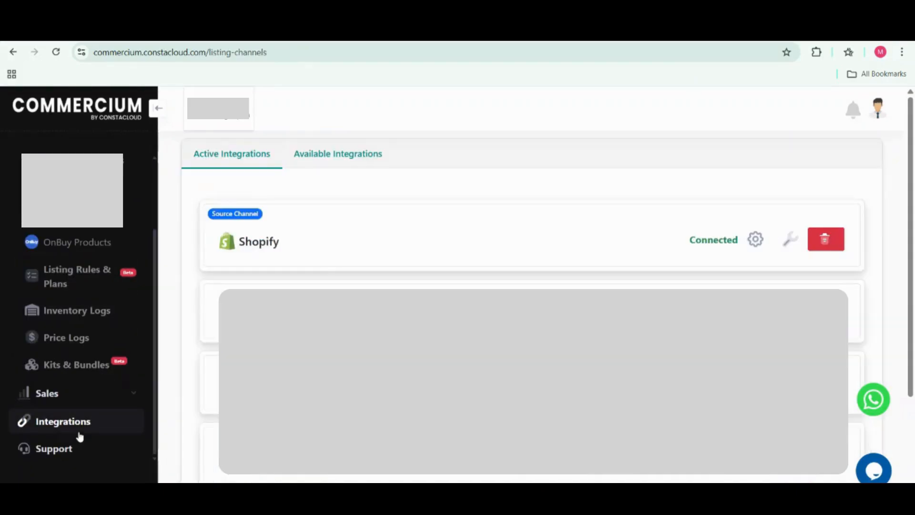
scroll(430, 367, "down", 3)
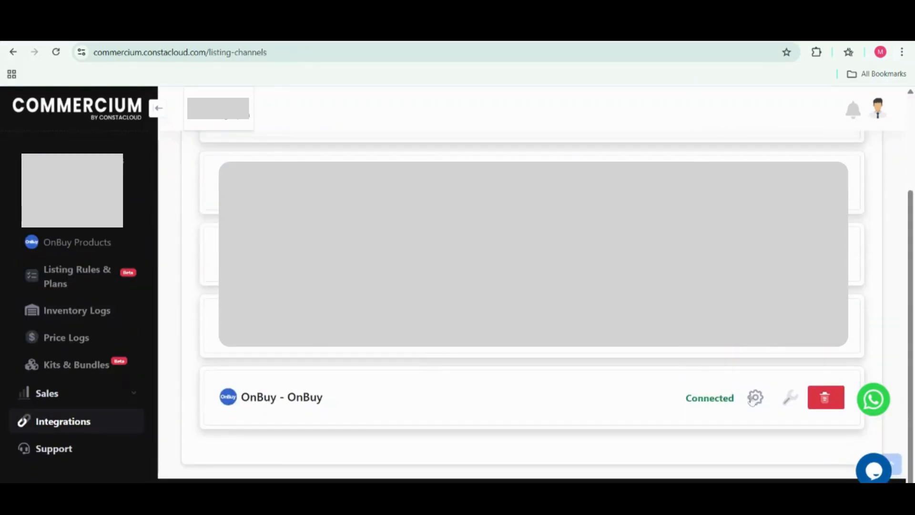
left_click(755, 397)
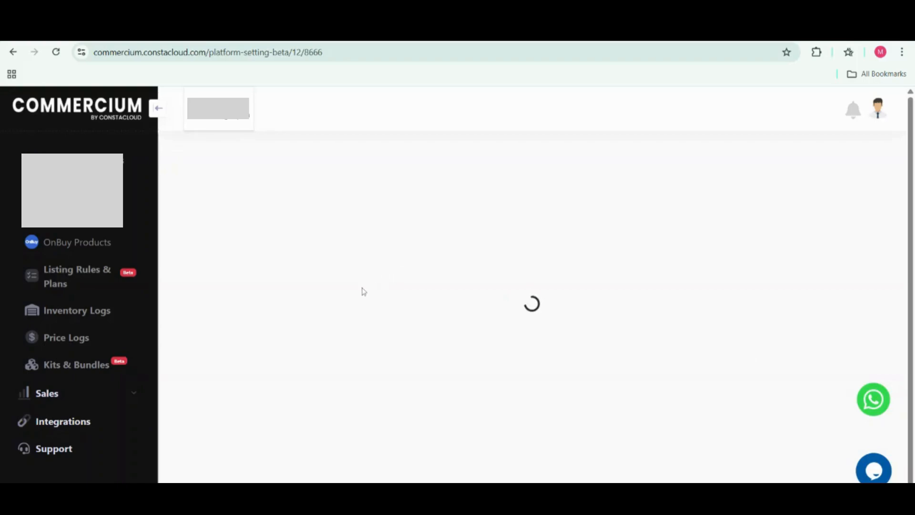
Step: Review the OnBuy channel settings down to the price and product synchronization options, and go to the OnBuy products list
scroll(362, 291, "down", 10)
scroll(535, 309, "down", 6)
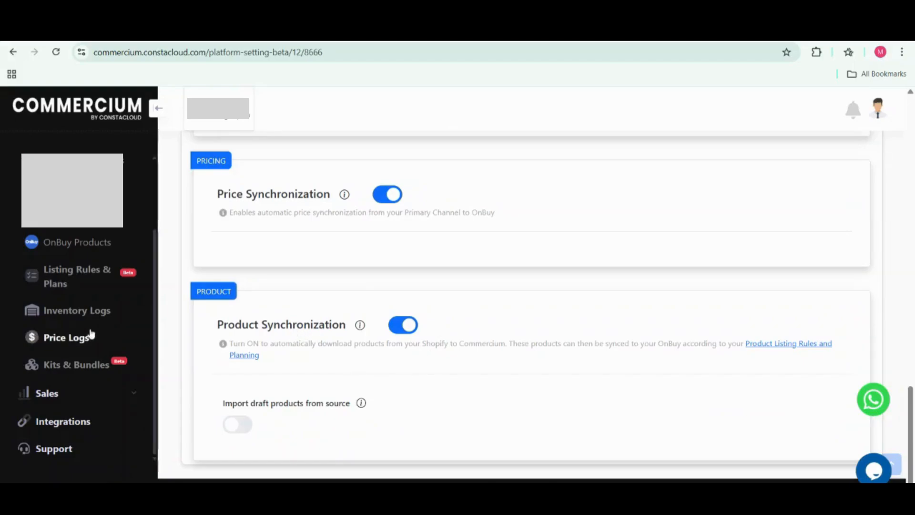
scroll(93, 327, "up", 1)
scroll(86, 329, "up", 3)
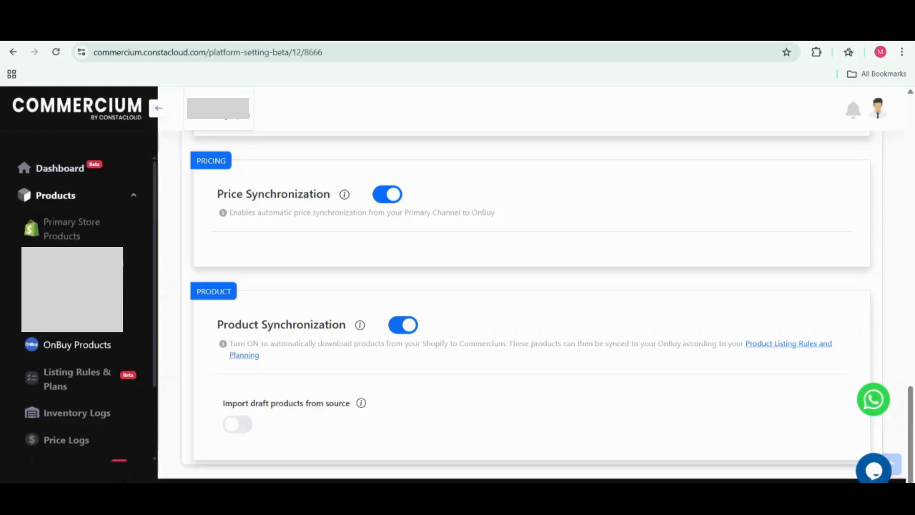
left_click(68, 343)
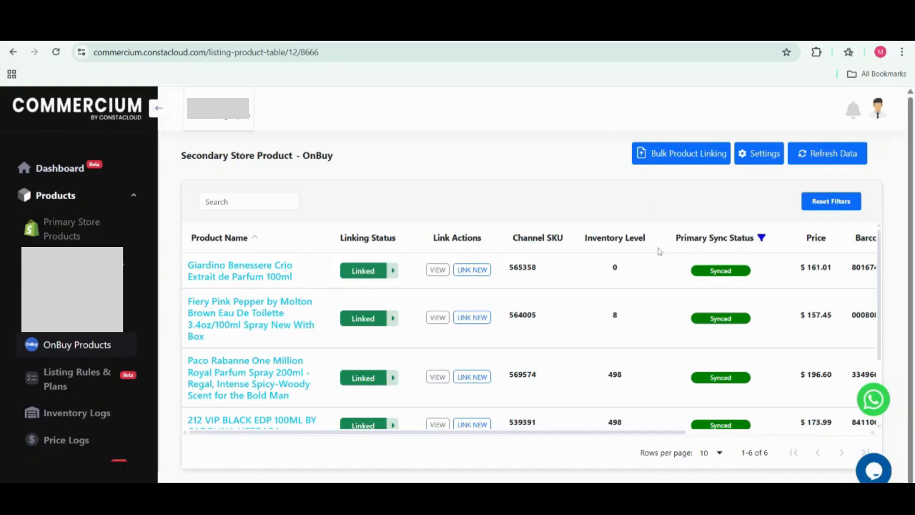
Step: Check the Primary Sync Status filter of the OnBuy products and filter the list by a status other than CREATED
left_click(762, 238)
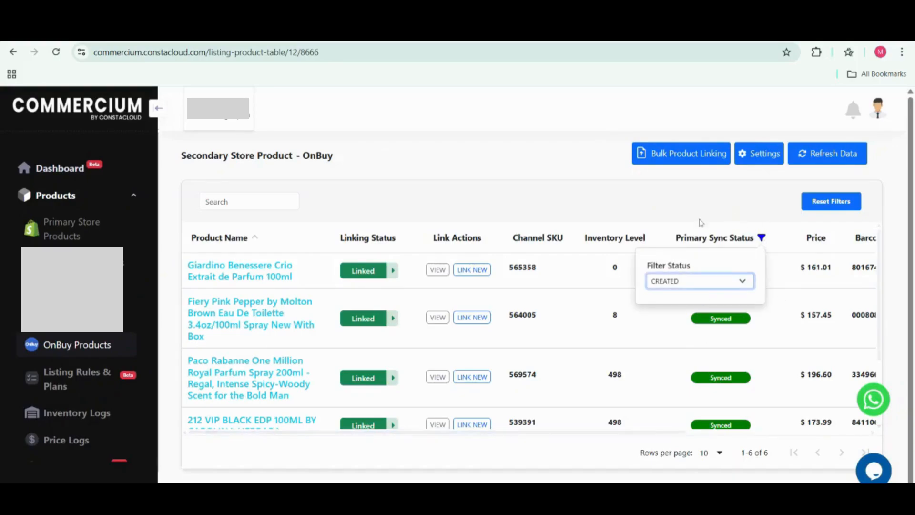
left_click(693, 408)
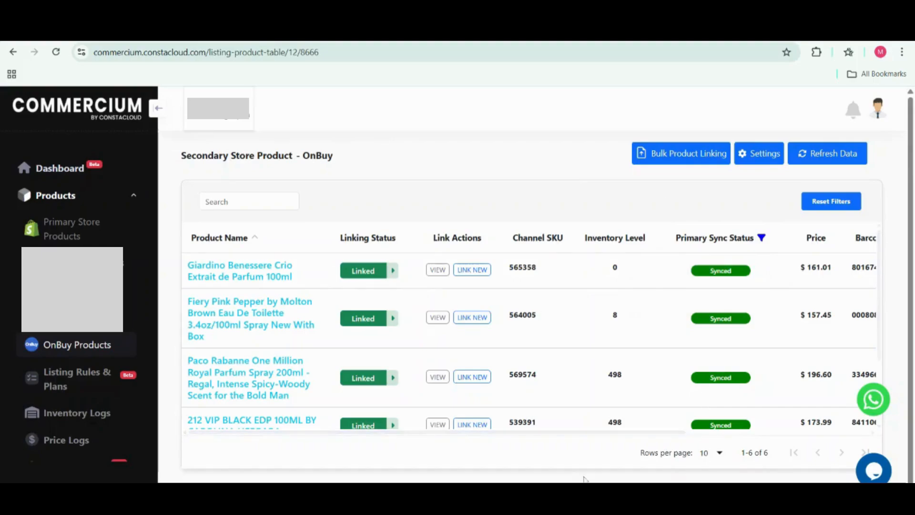
left_click(760, 241)
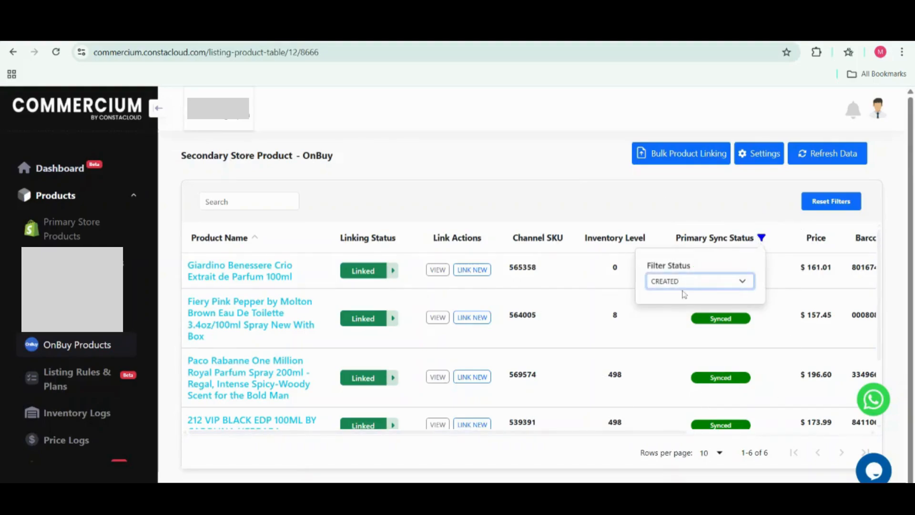
left_click(675, 353)
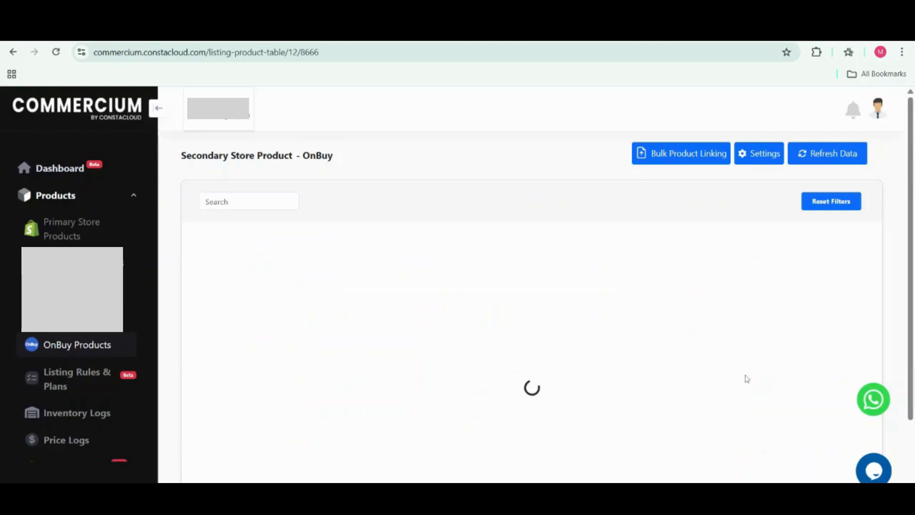